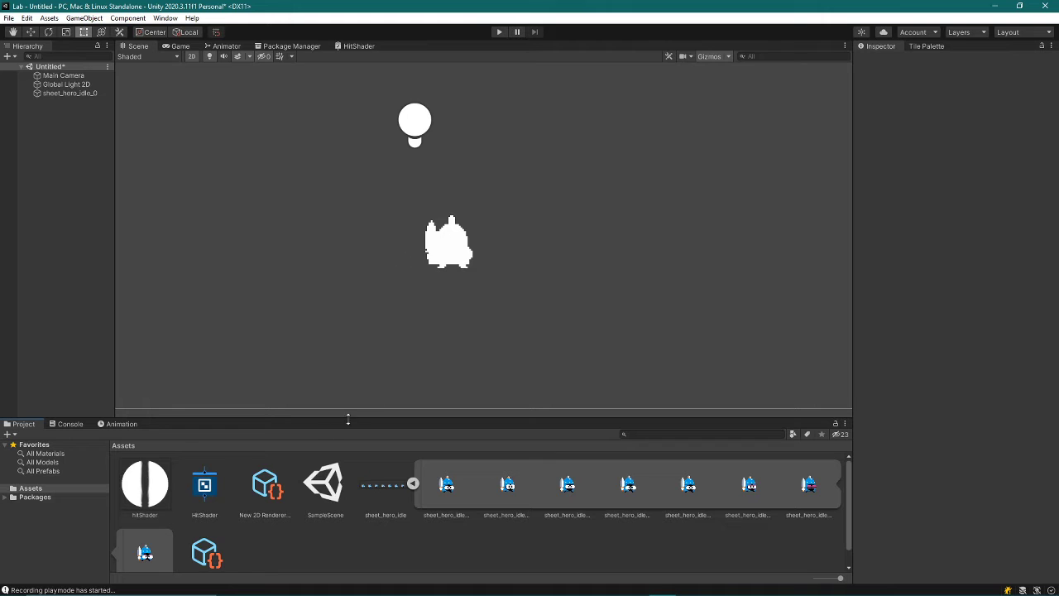
Set sheet_hero_idle_0's material to Sprites-Default, briefly trying hitShader before switching back
left_click(80, 94)
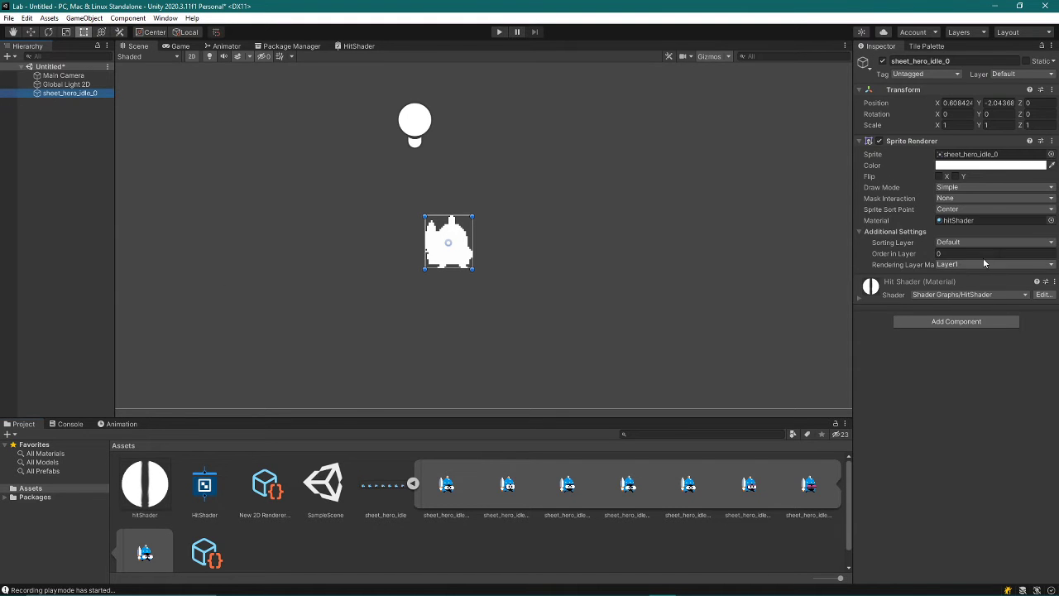
left_click(1050, 221)
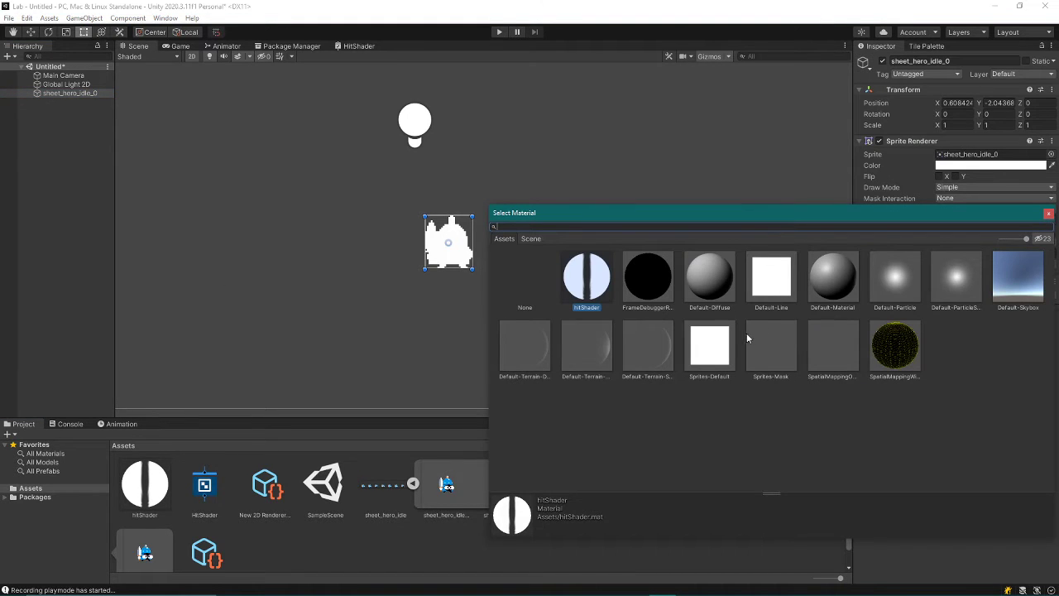
left_click(714, 341)
double_click(713, 341)
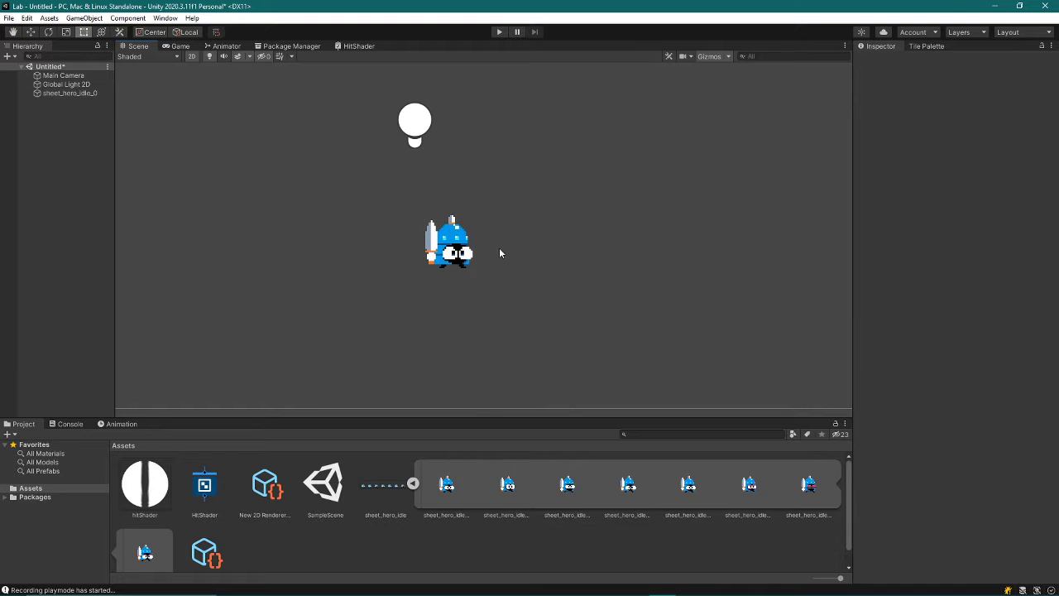
left_click(1050, 220)
double_click(586, 278)
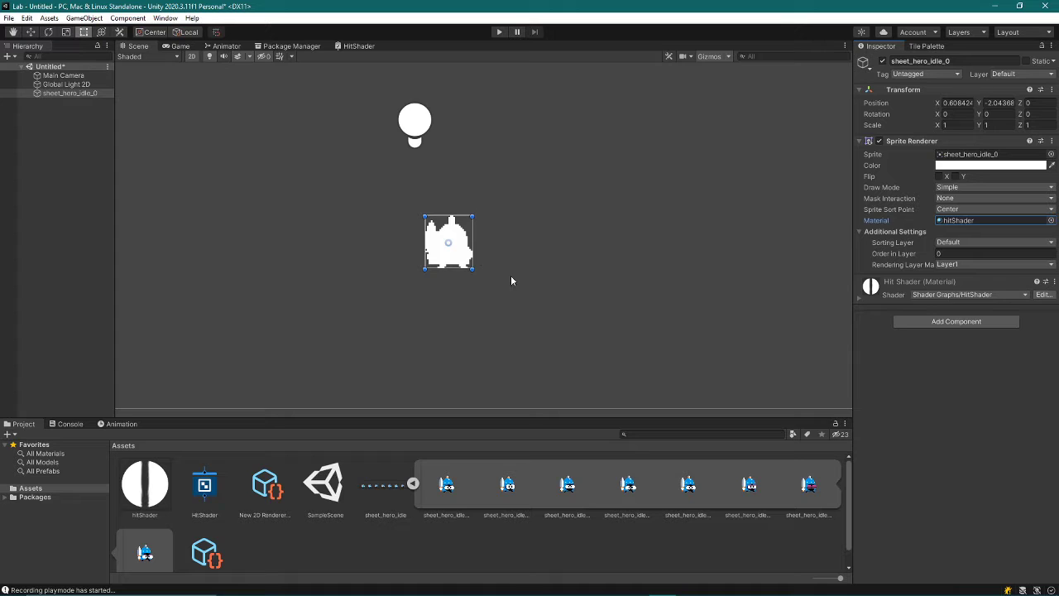
left_click(1051, 220)
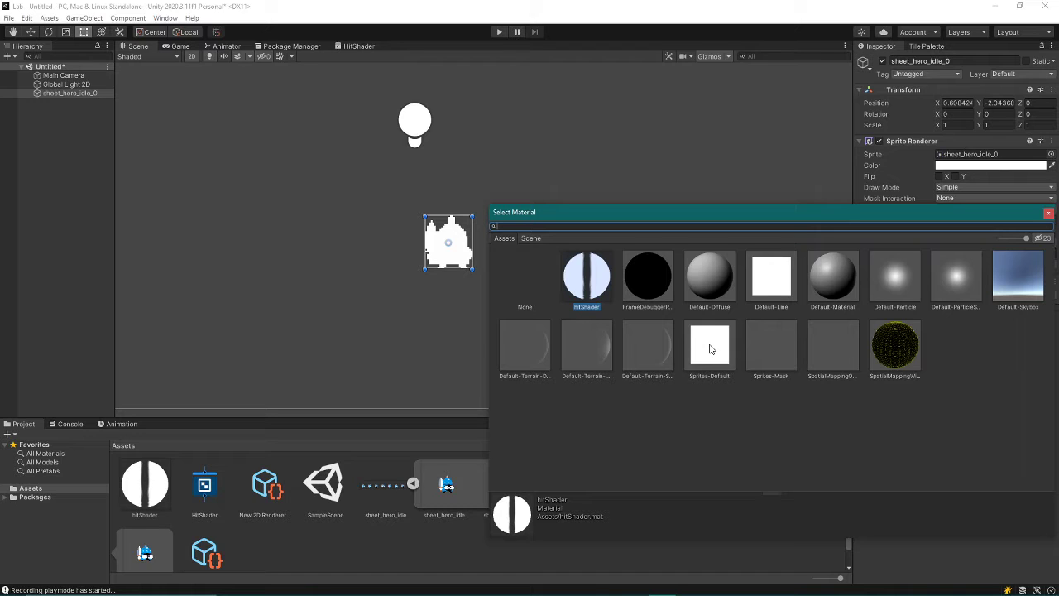
double_click(709, 348)
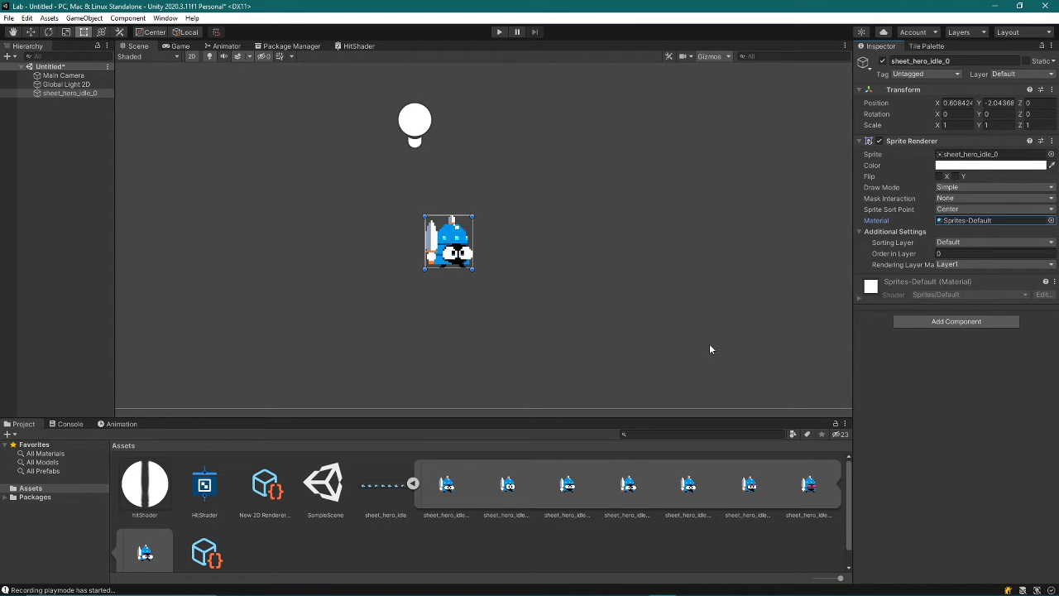
Delete the hitShader material and the New 2D Renderer Data assets
scroll(578, 375, "down", 1)
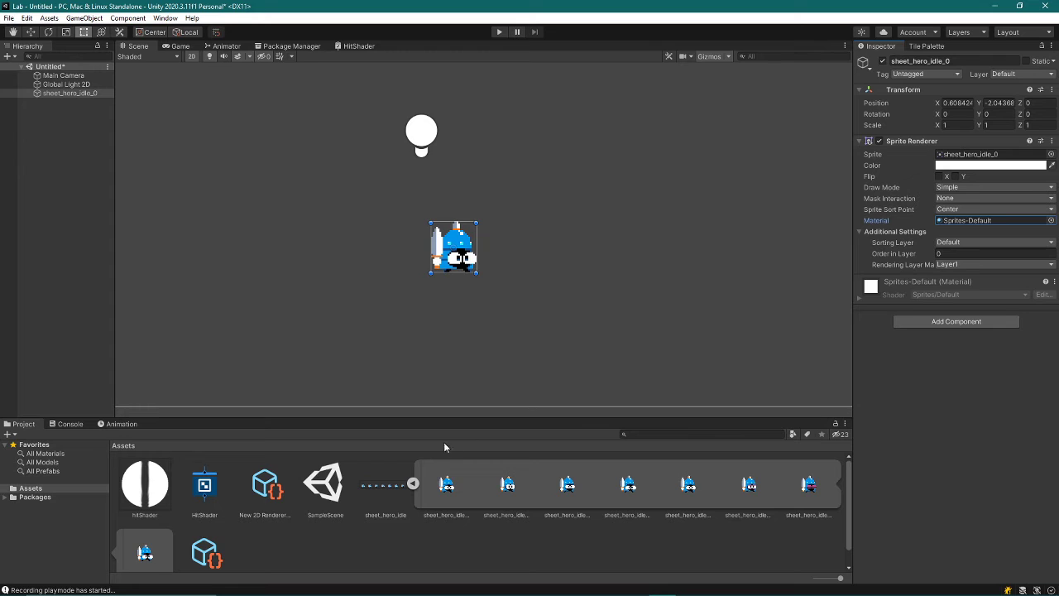
left_click(154, 490)
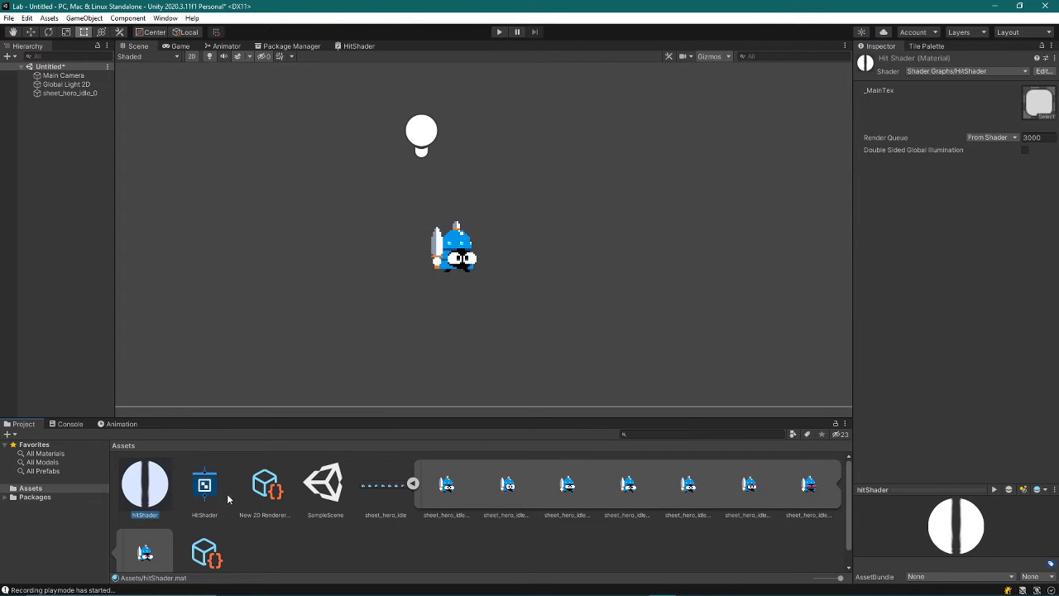
key("Delete")
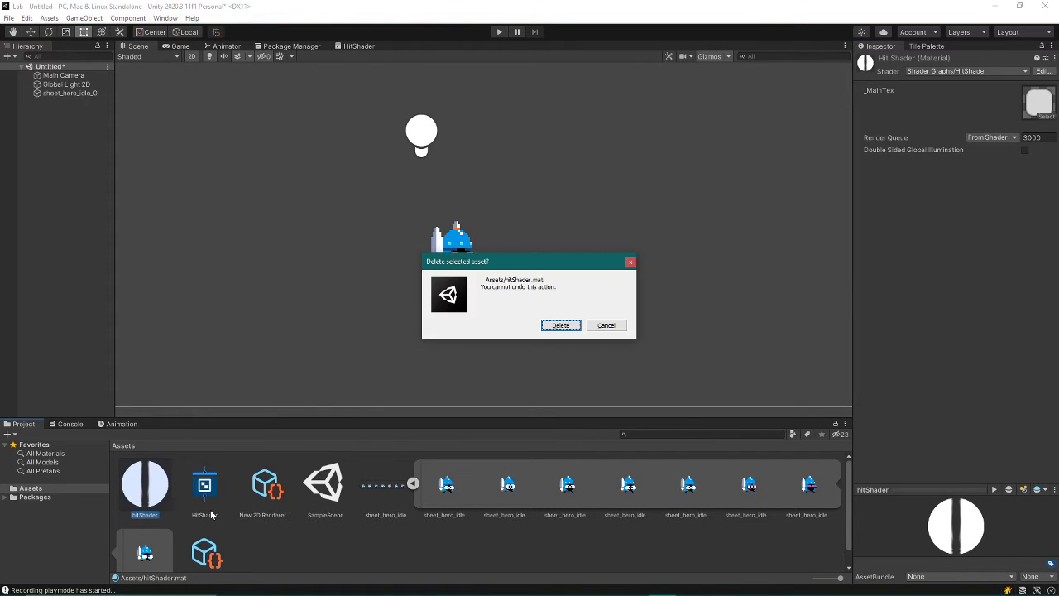
key("Return")
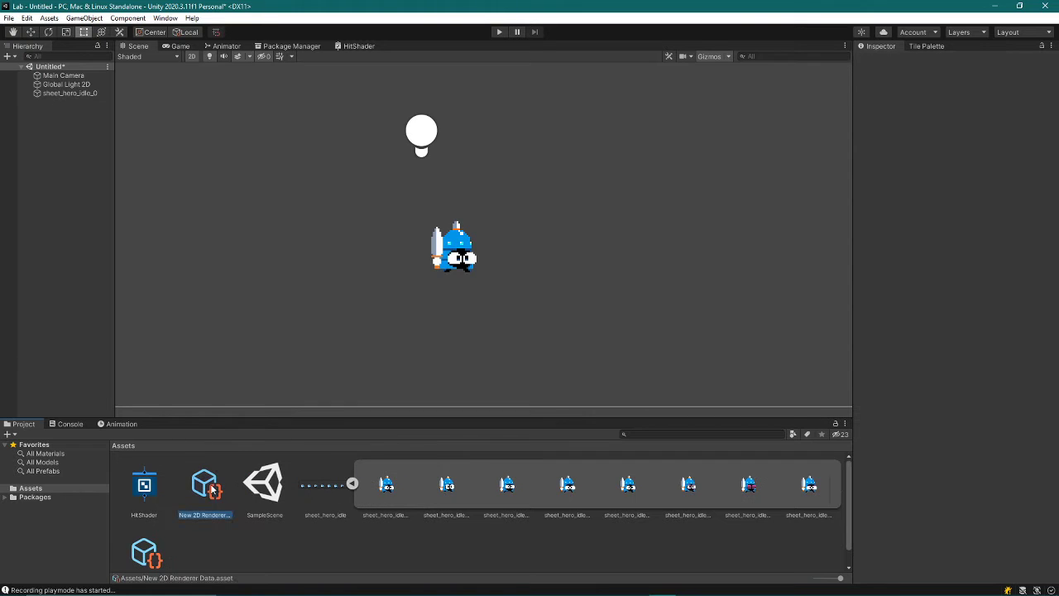
left_click(219, 489)
key("Delete")
key("Return")
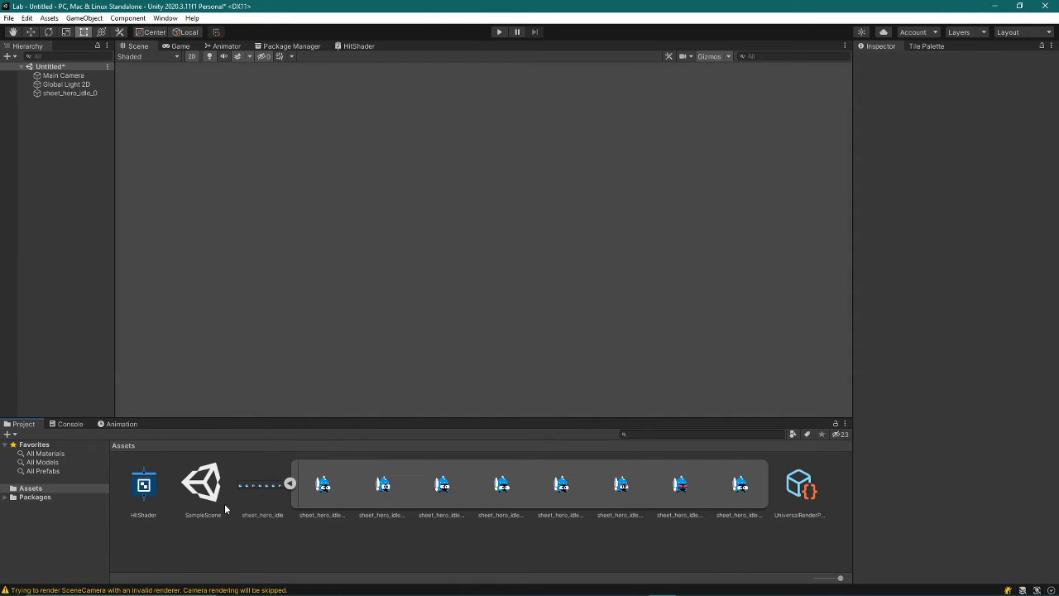
Delete the HitShader shader graph and the Universal Render Pipeline asset
left_click(209, 502)
left_click(153, 499)
key("Delete")
key("Return")
left_click(230, 484)
left_click(294, 495)
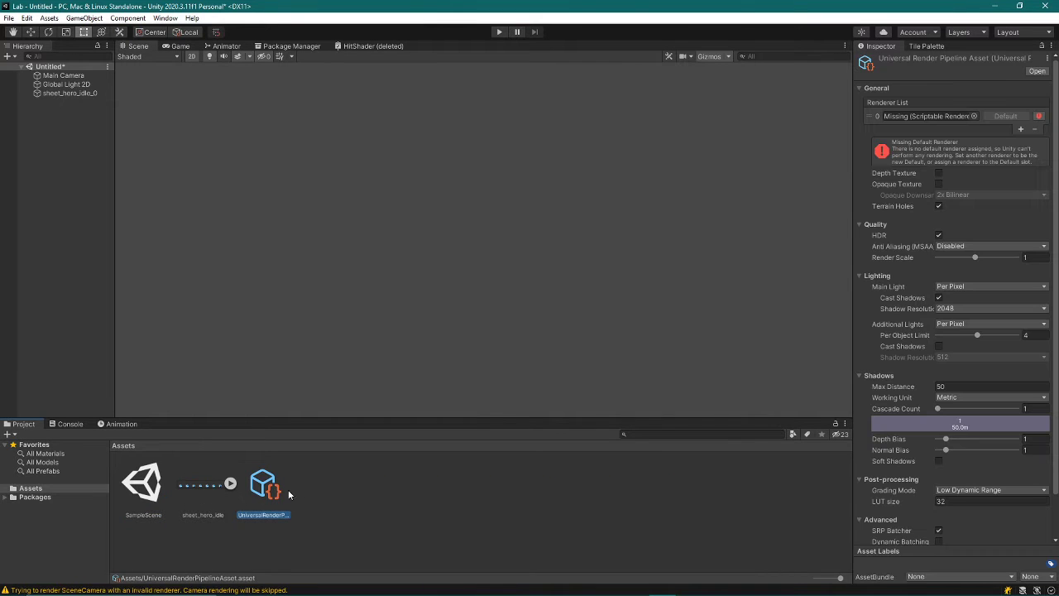
key("Delete")
key("Return")
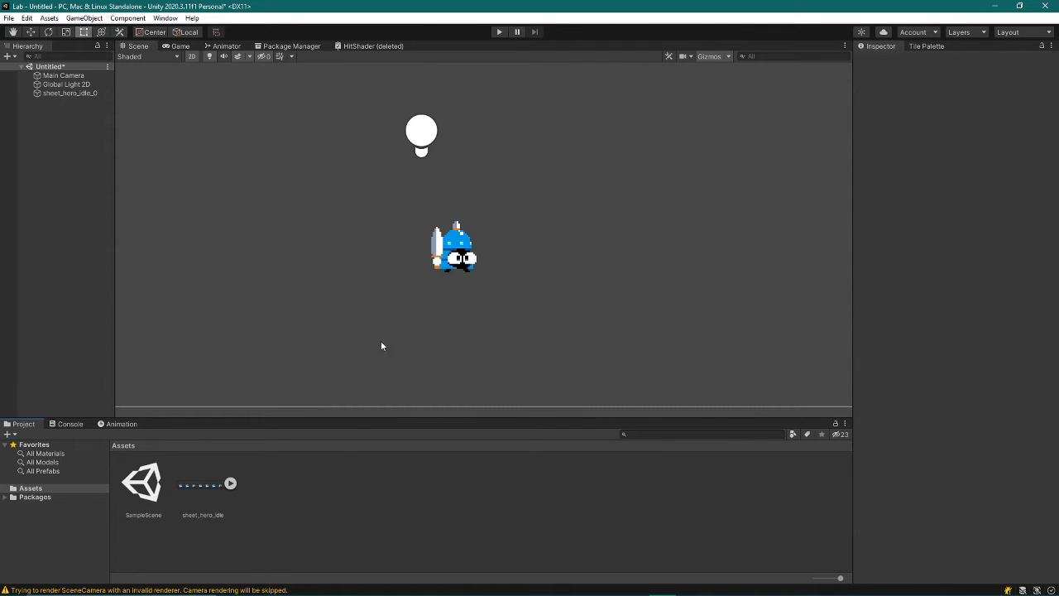
Discard the deleted HitShader graph and close its editor window
scroll(458, 312, "down", 3)
scroll(497, 279, "down", 3)
scroll(500, 282, "down", 2)
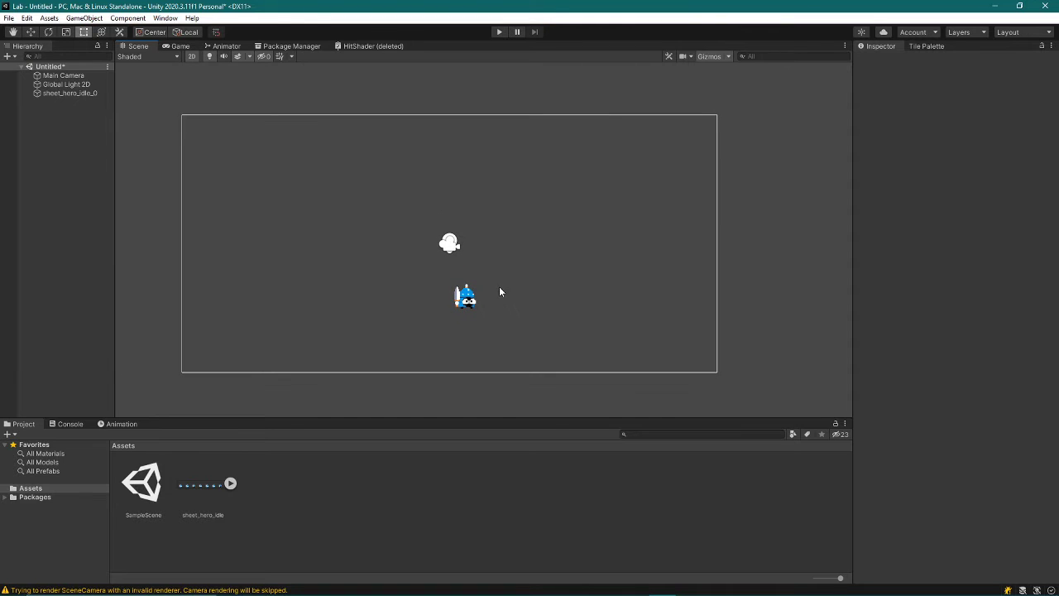
left_click(376, 48)
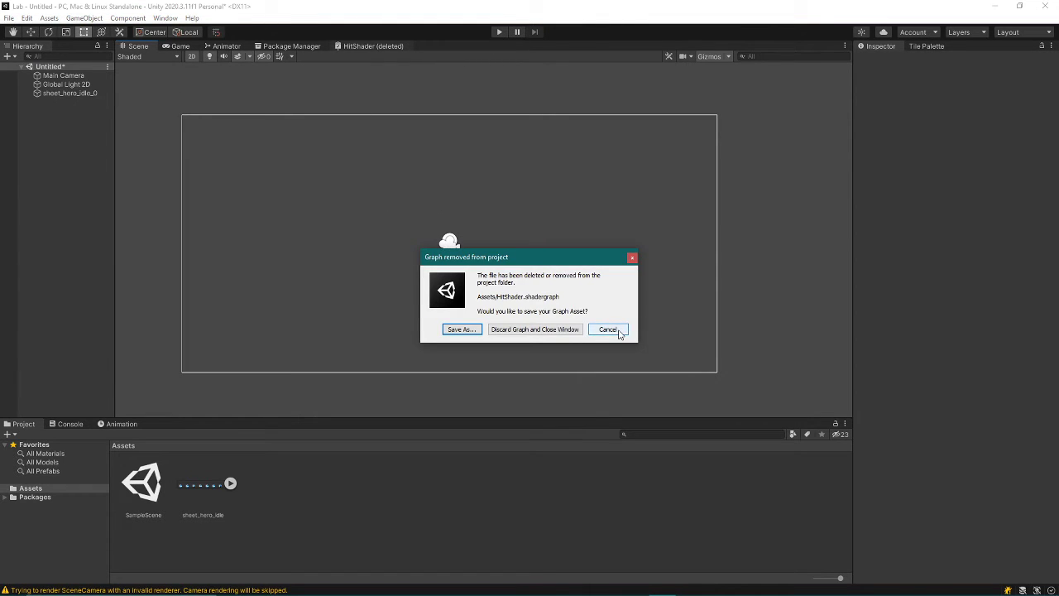
left_click(560, 332)
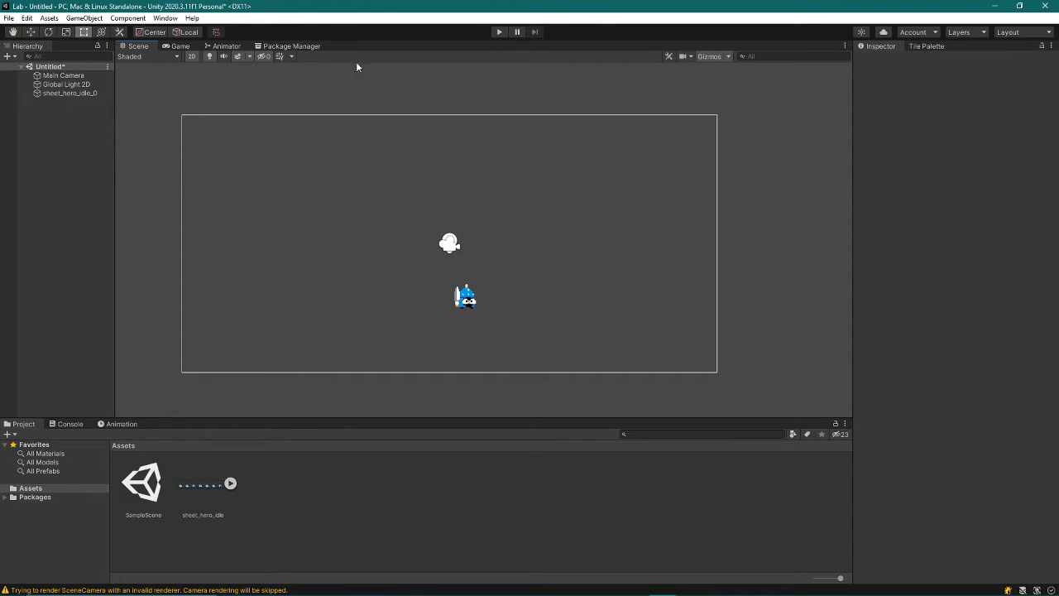
Show the Package Manager's Unity Registry packages and view Universal RP's details
left_click(315, 46)
left_click(191, 58)
left_click(182, 73)
scroll(224, 193, "down", 3)
scroll(219, 221, "down", 2)
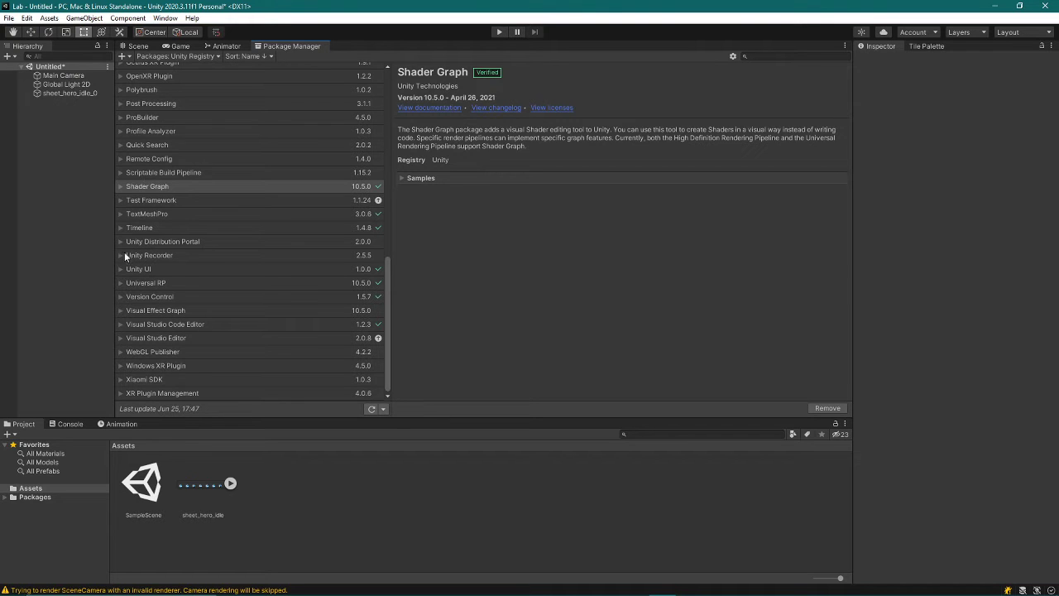
left_click(145, 282)
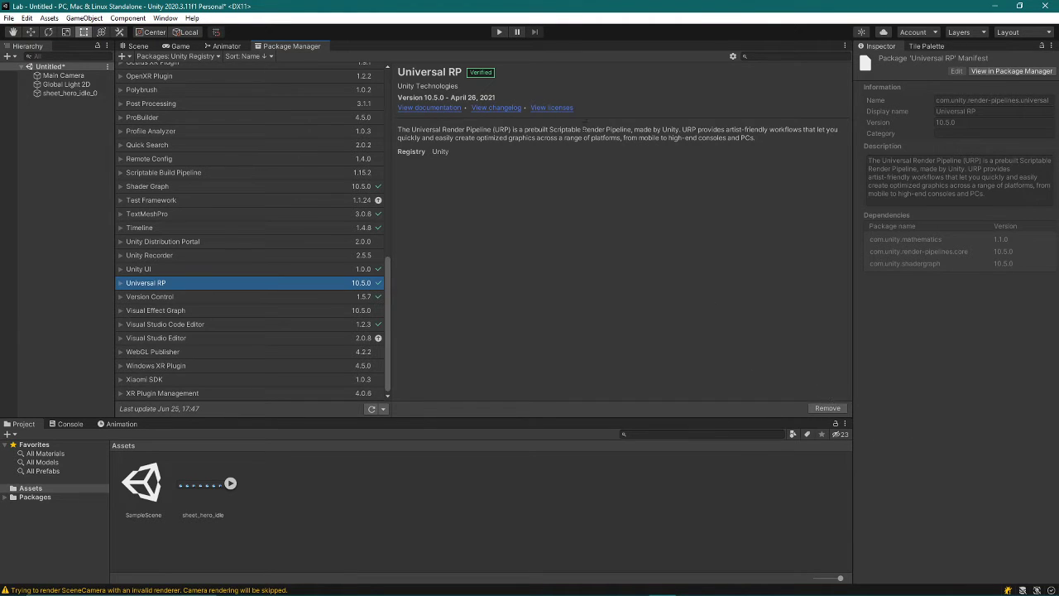
Search the registry for 'shader graph' to check it, then clear the search
scroll(276, 298, "up", 5)
scroll(275, 293, "up", 5)
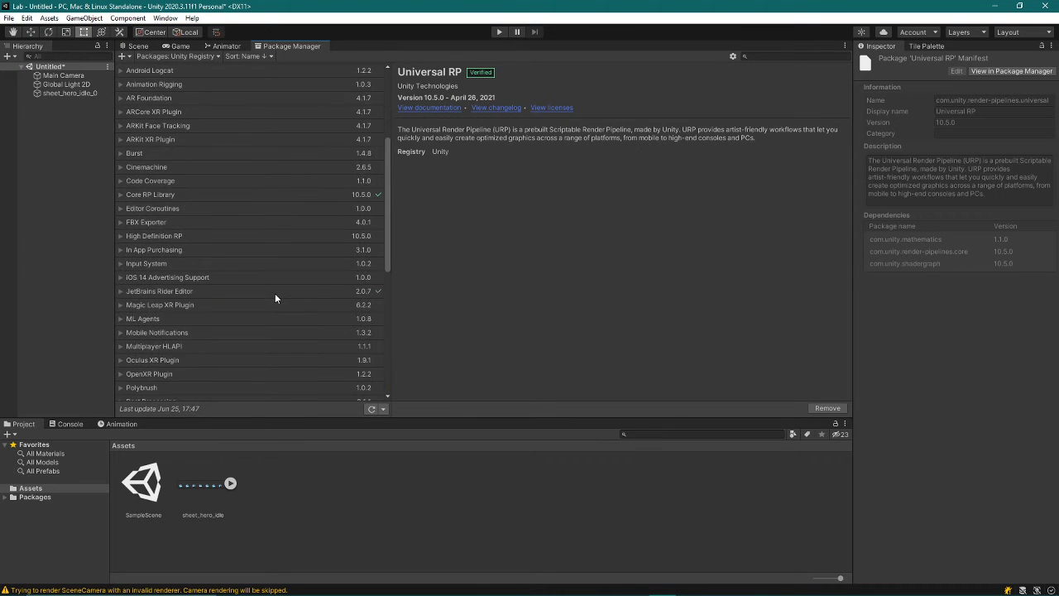
scroll(275, 299, "up", 6)
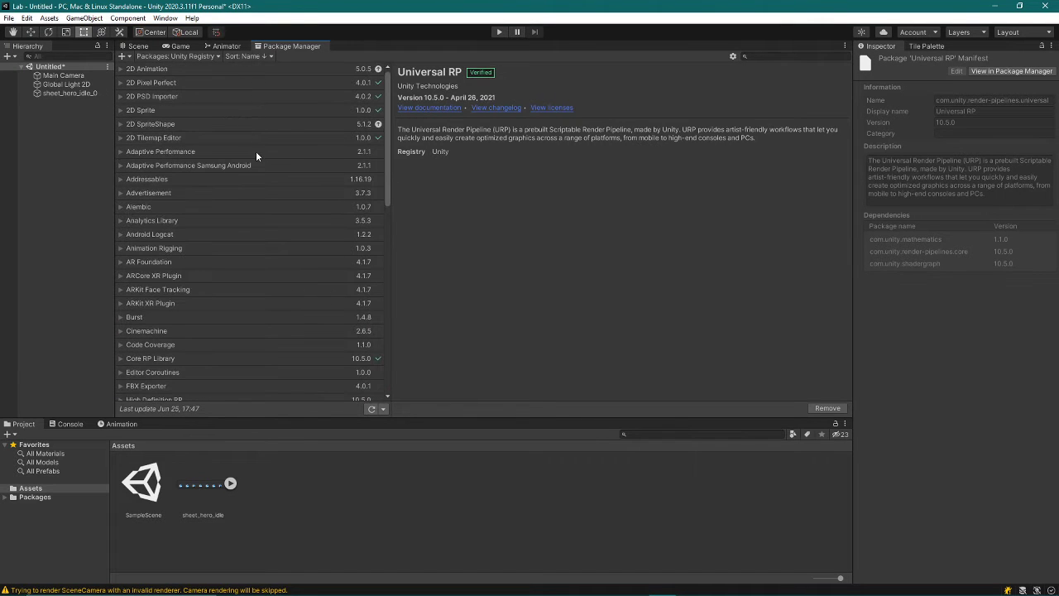
left_click(786, 54)
type("shader graph")
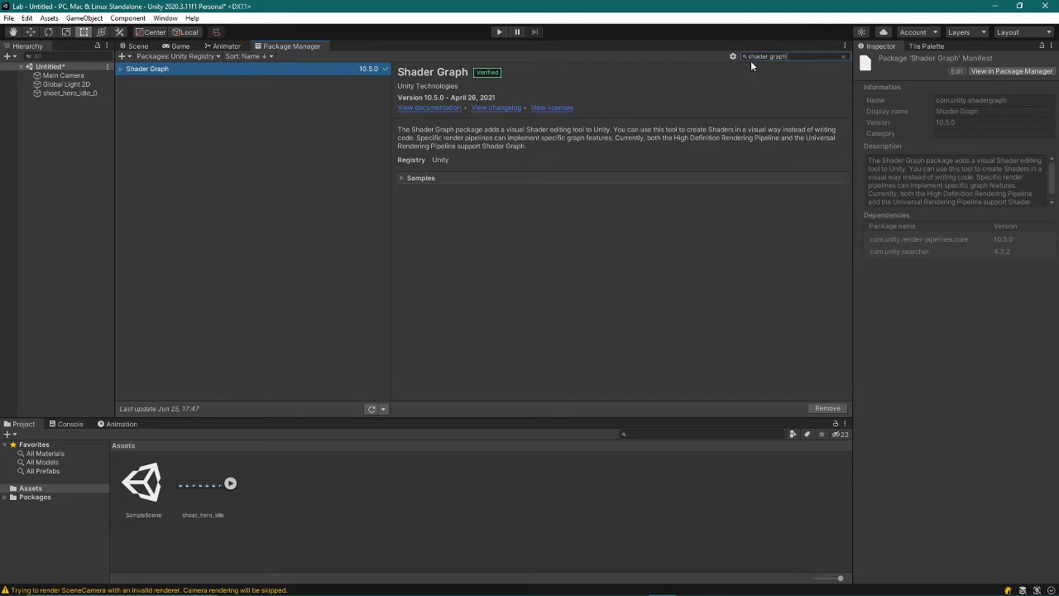
left_click(793, 56)
key("BackSpace")
Delete the hero sprite object from the scene
left_click(366, 471)
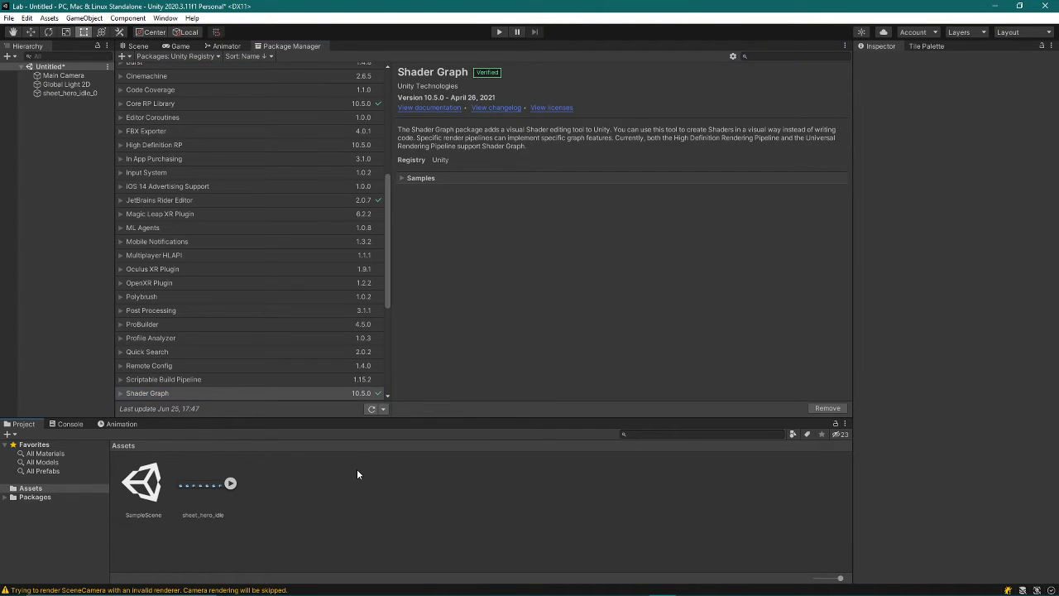
left_click(135, 46)
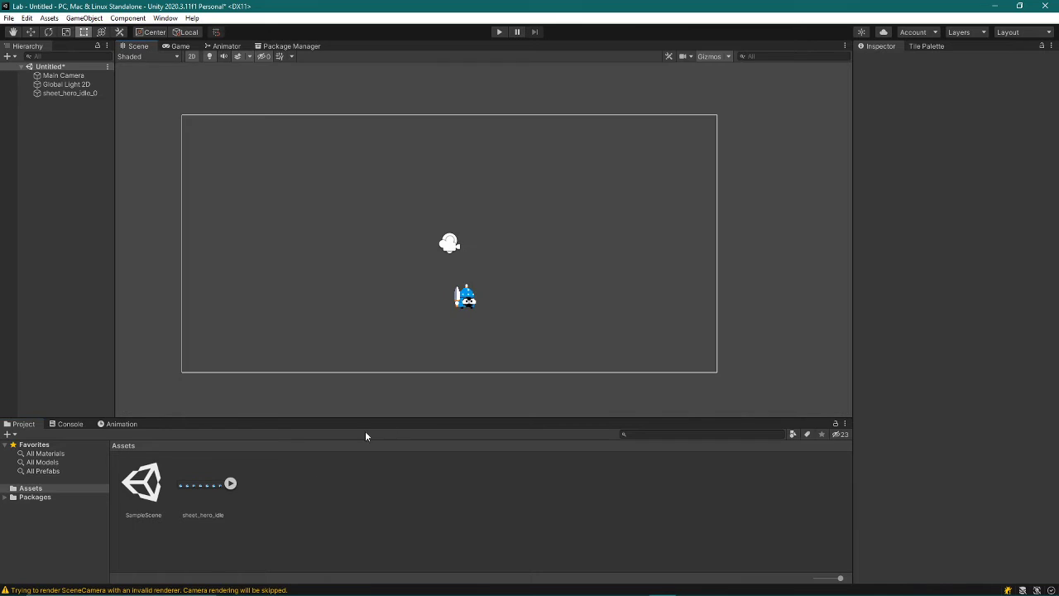
left_click(87, 92)
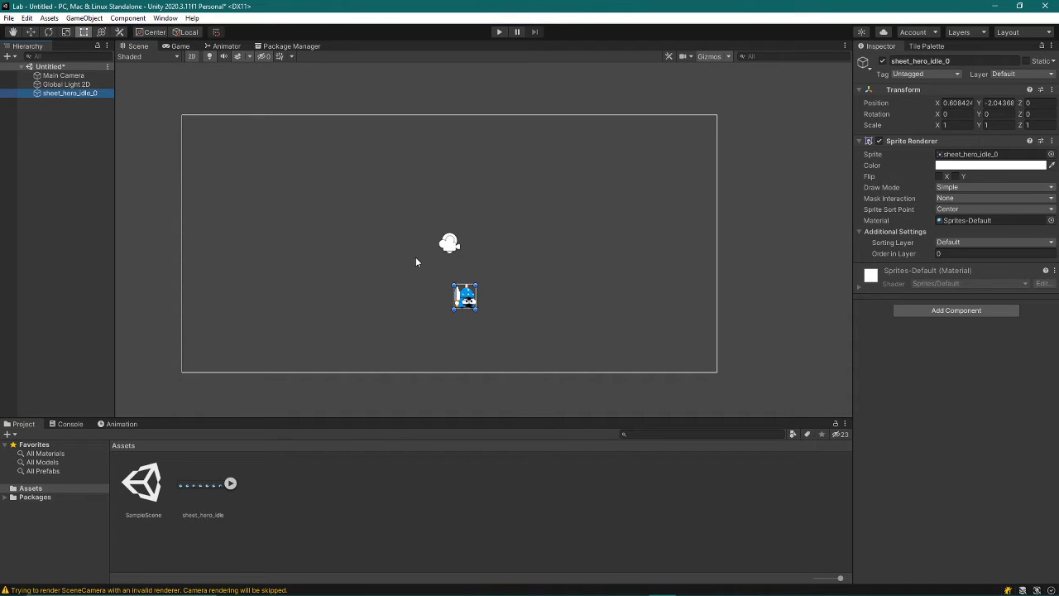
key("Delete")
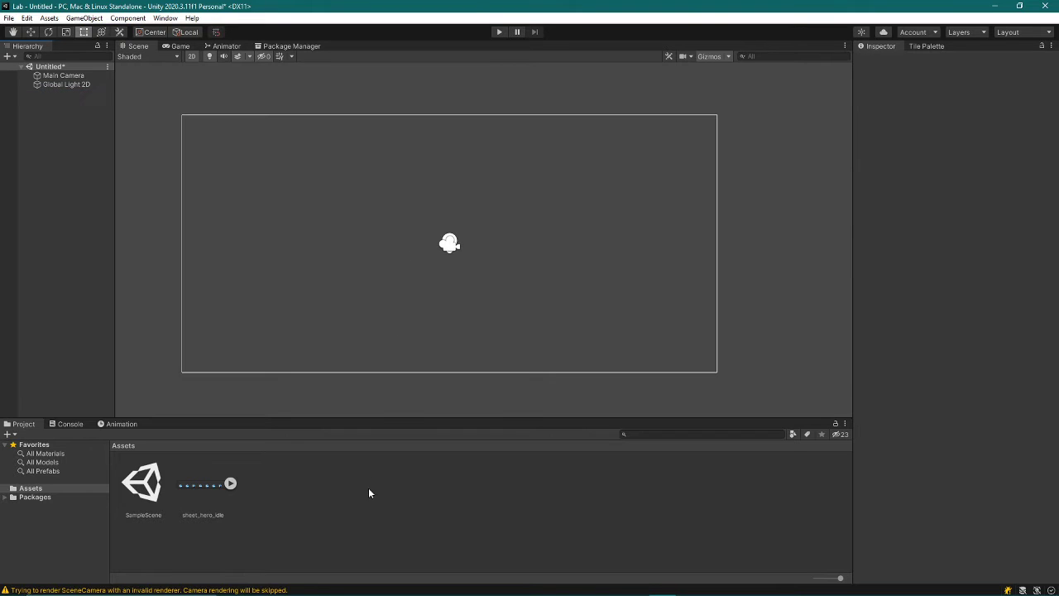
Create a Forward Renderer pipeline asset, then delete its generated renderer asset
right_click(303, 484)
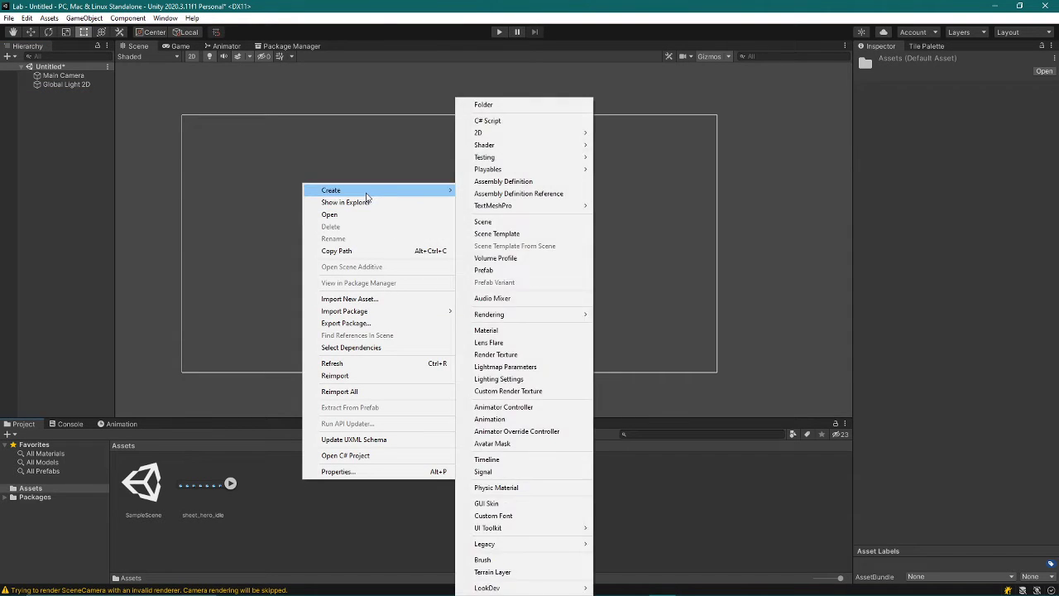
mouse_move(376, 191)
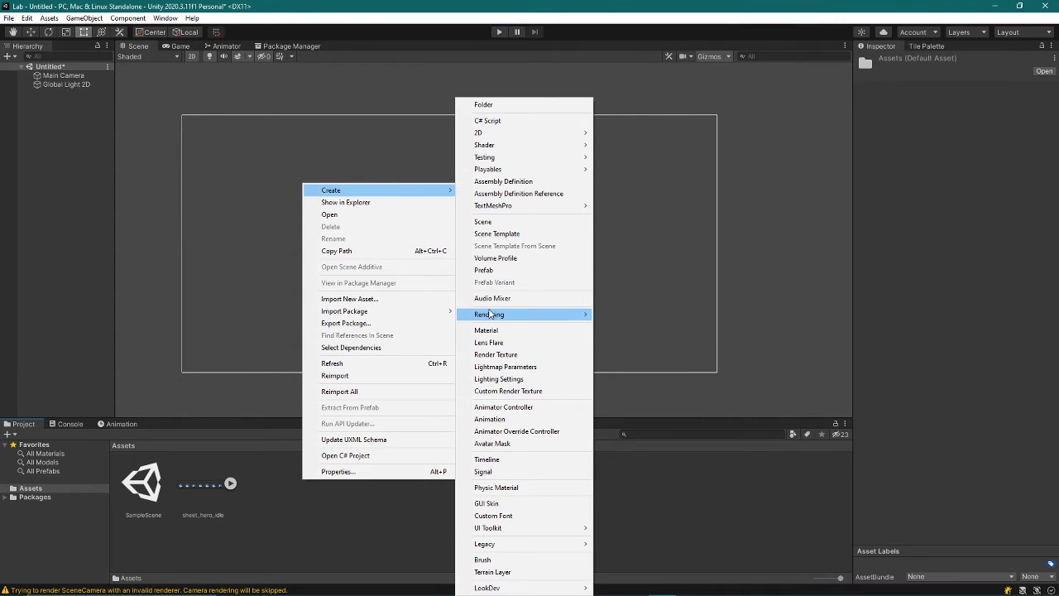
mouse_move(647, 314)
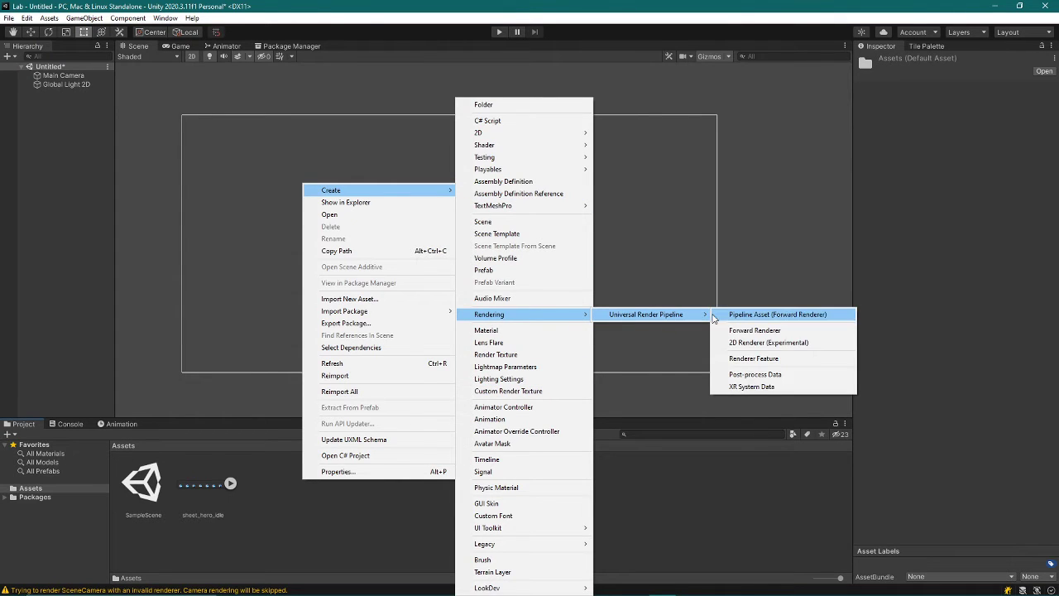
left_click(757, 317)
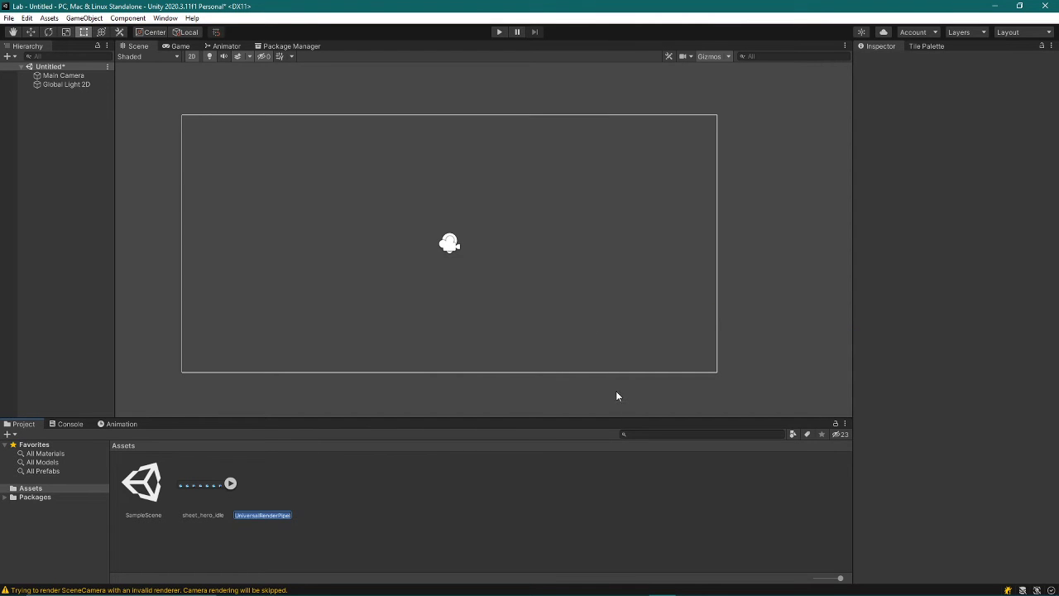
key("Return")
left_click(322, 486)
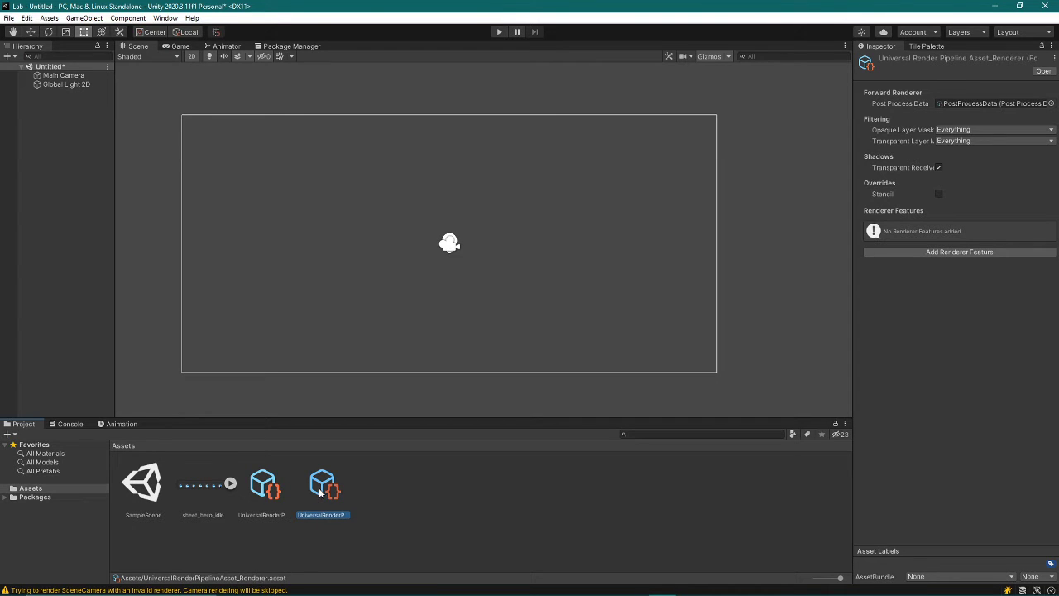
key("Delete")
key("Return")
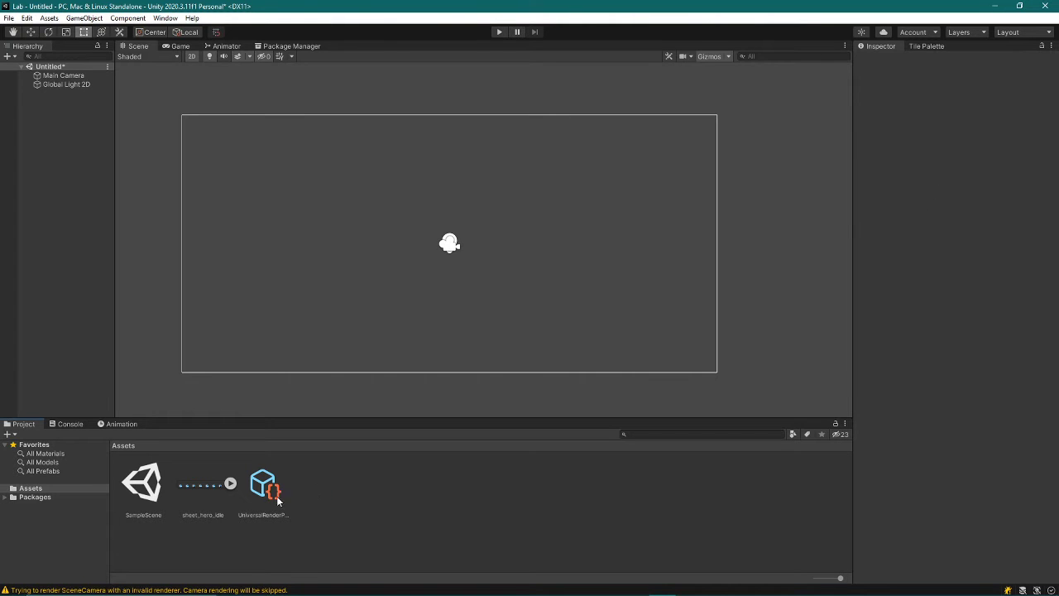
left_click(272, 493)
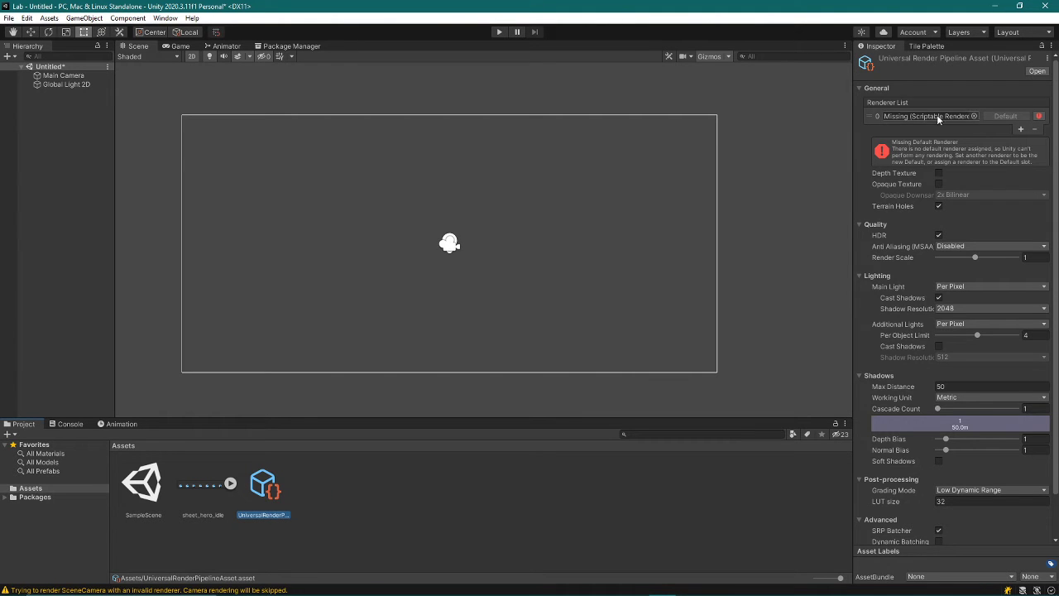
Create New 2D Renderer Data and drag it into the pipeline asset's Renderer List slot 0
right_click(447, 476)
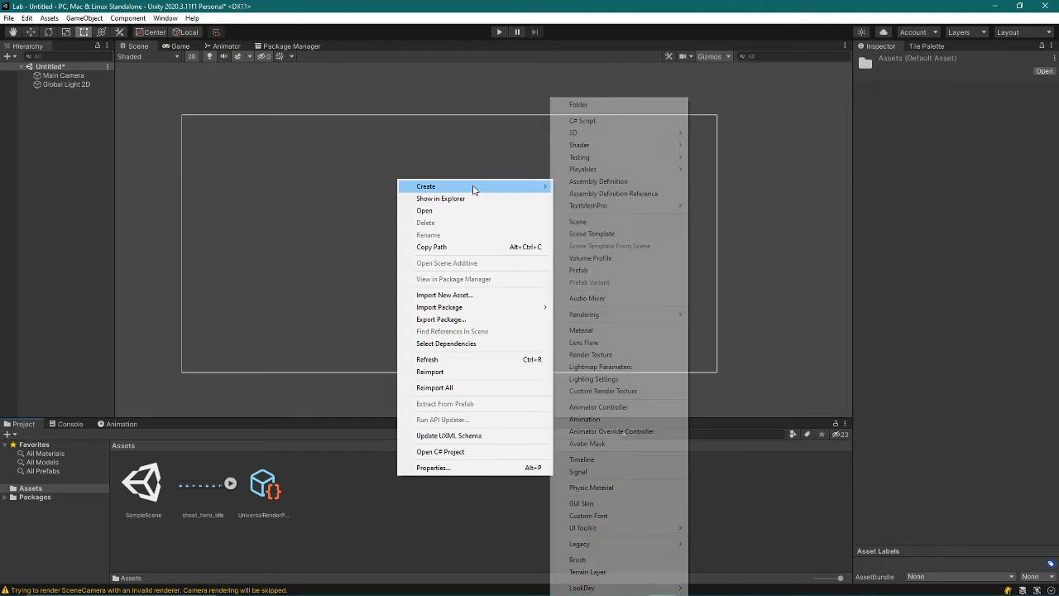
left_click(287, 478)
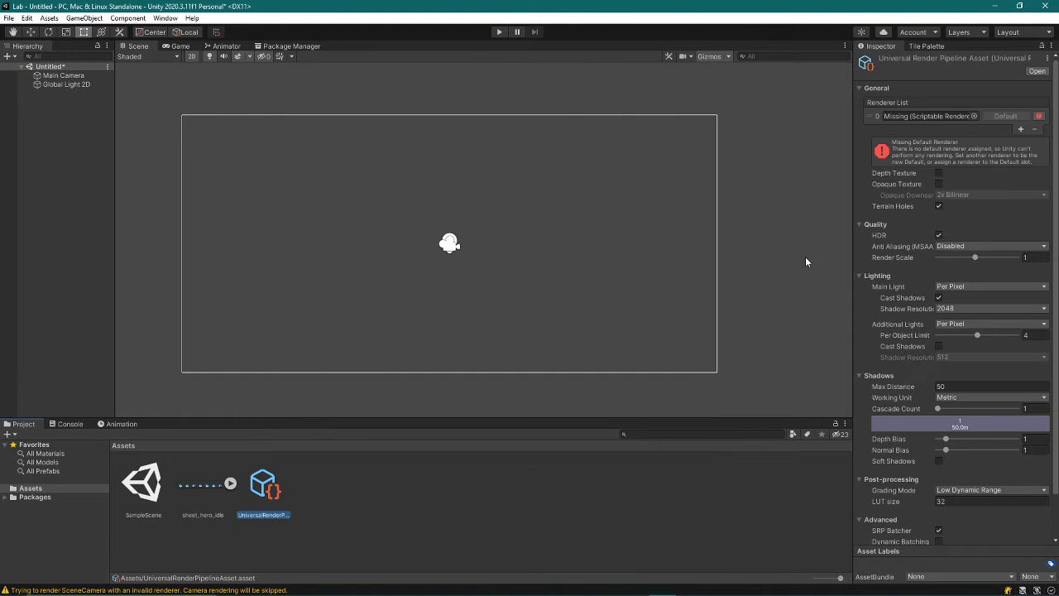
right_click(432, 480)
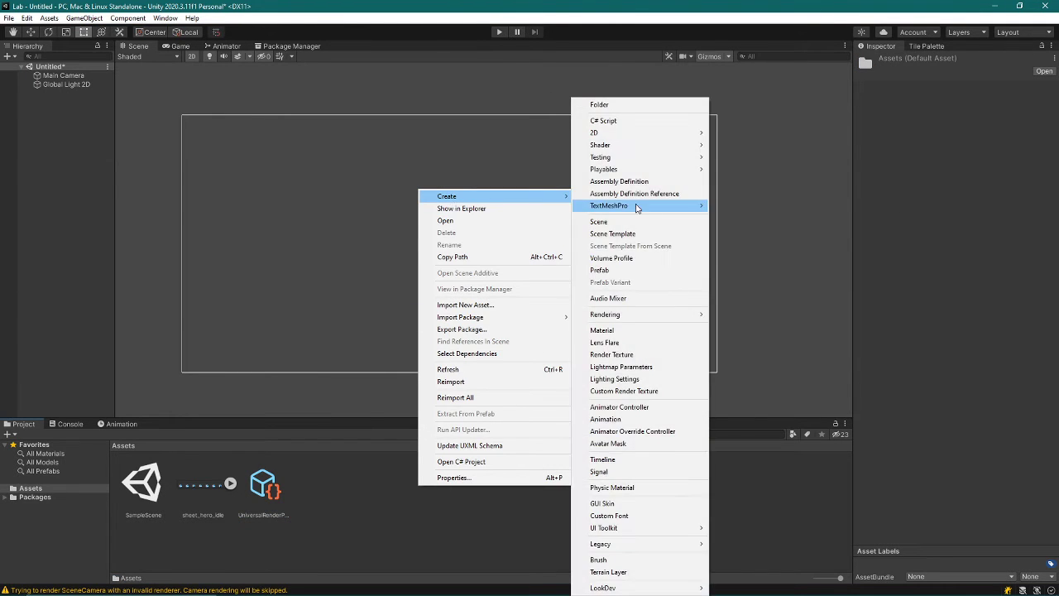
mouse_move(447, 196)
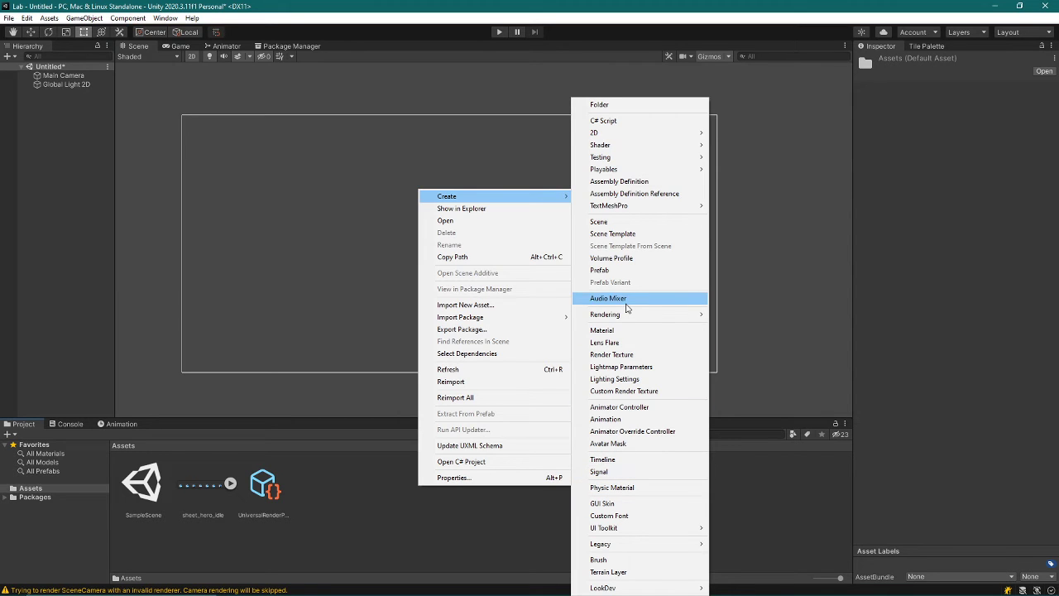
mouse_move(605, 314)
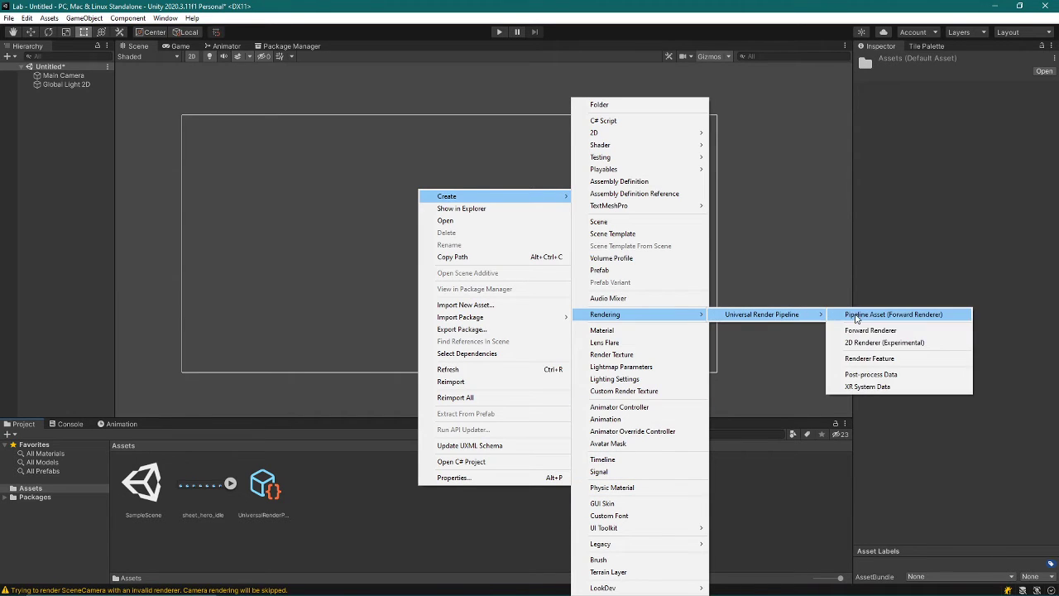
mouse_move(761, 315)
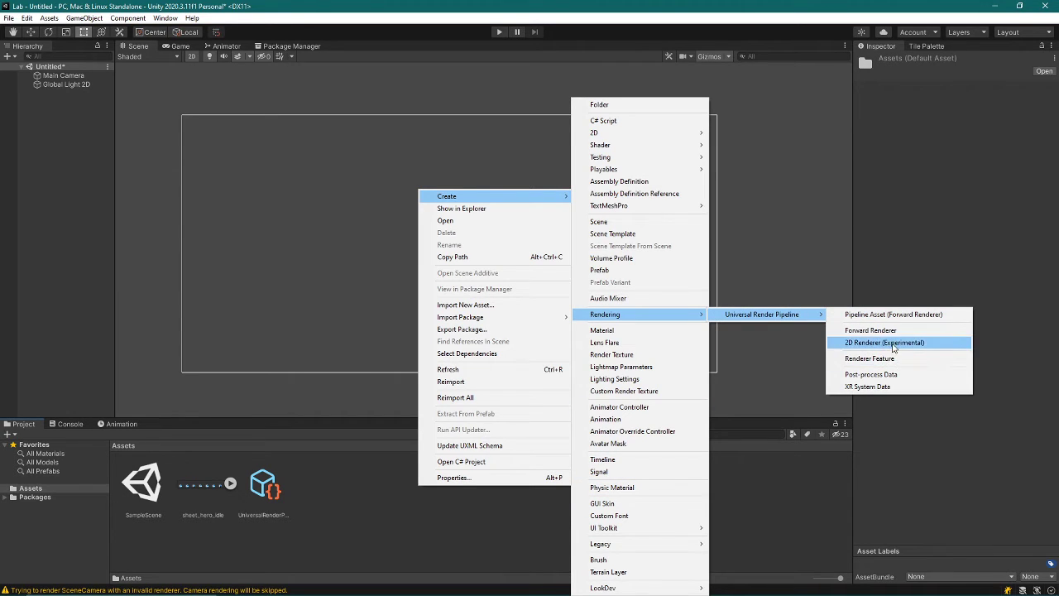
left_click(884, 343)
key("Return")
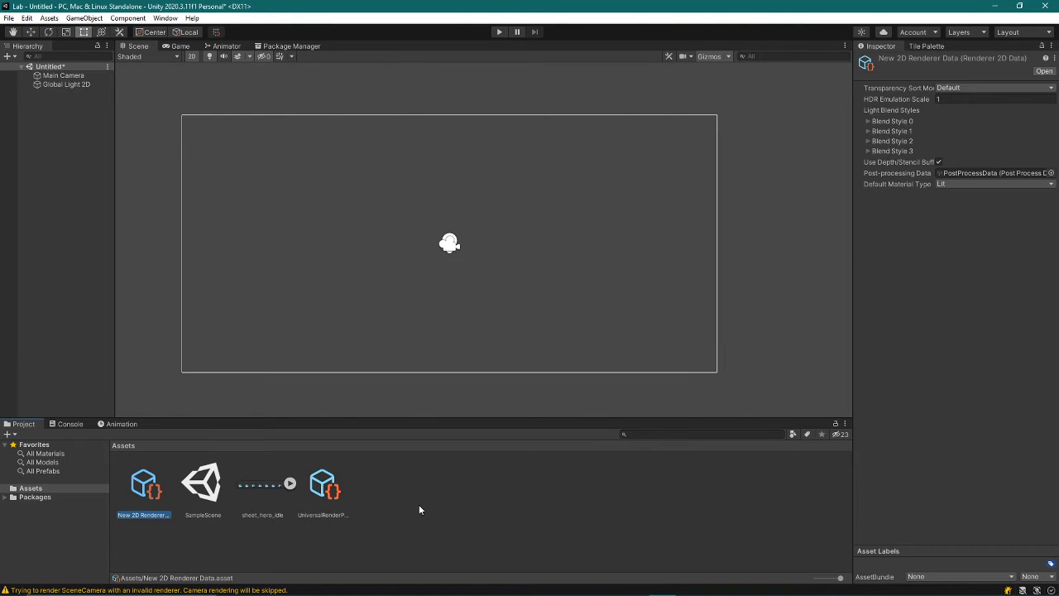
left_click(329, 502)
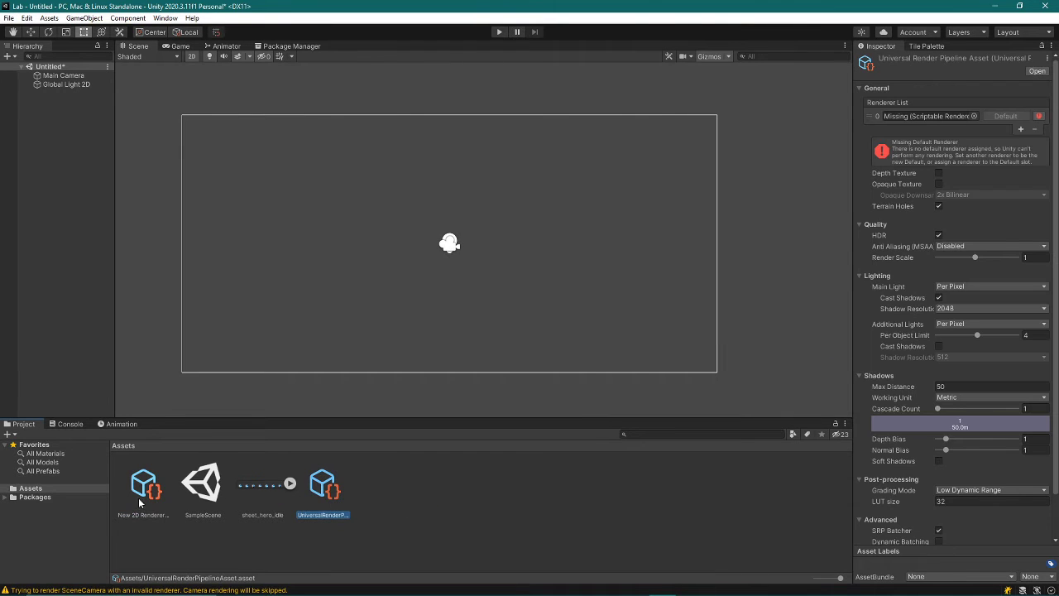
left_click_drag(145, 485, 921, 116)
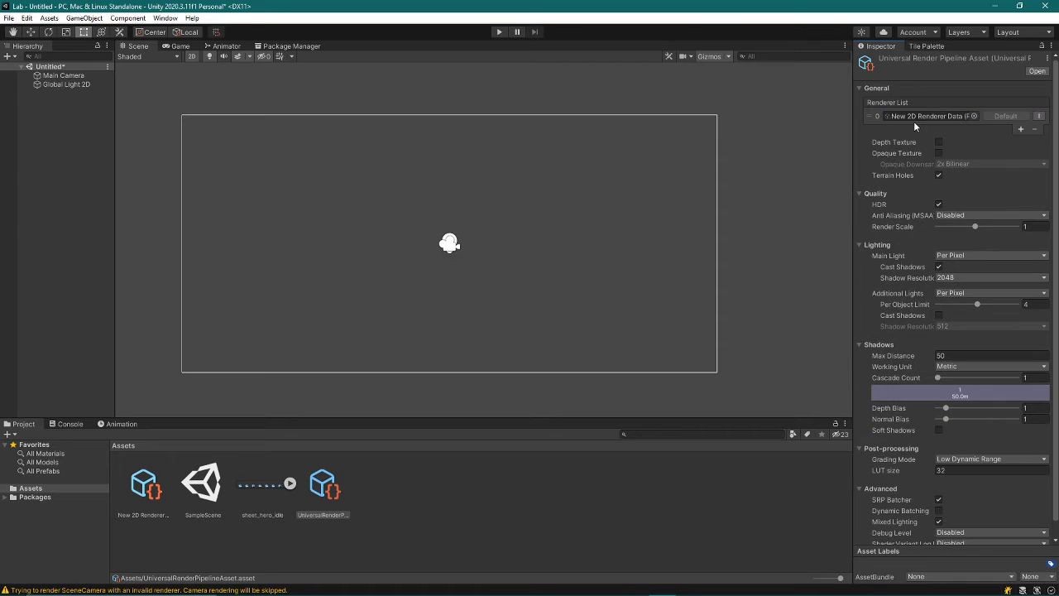
Set Graphics' Scriptable Render Pipeline to UniversalRenderPipelineAsset in Project Settings, then close it
left_click(26, 18)
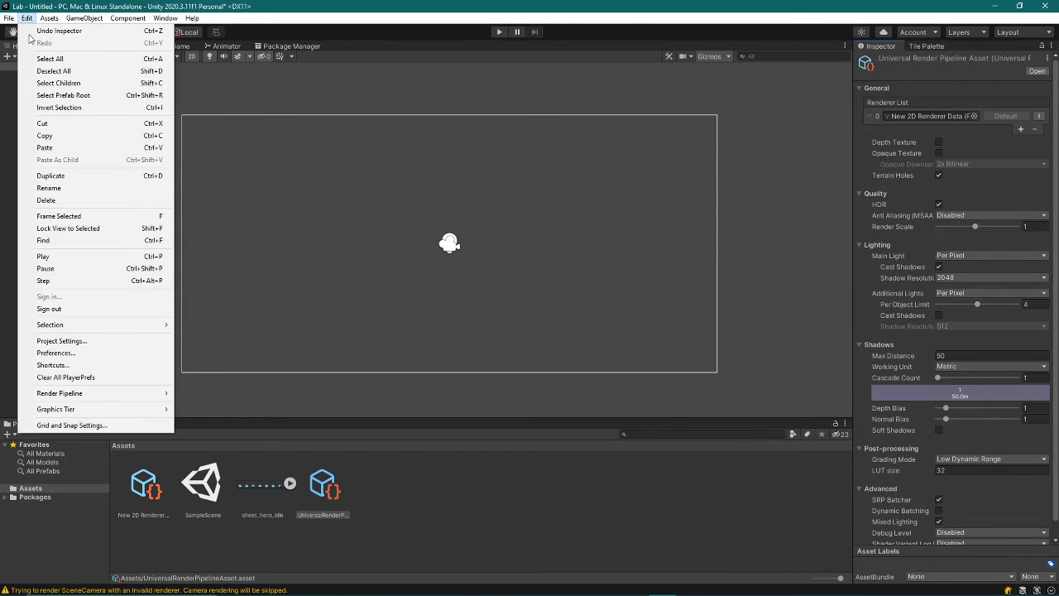
left_click(59, 341)
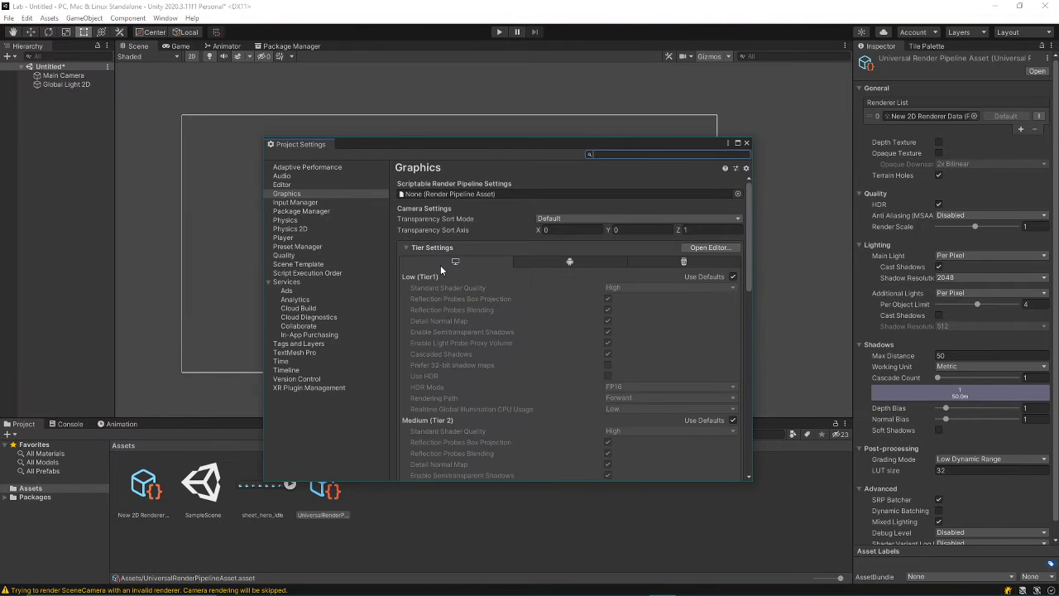
left_click(738, 195)
left_click_drag(603, 185, 783, 121)
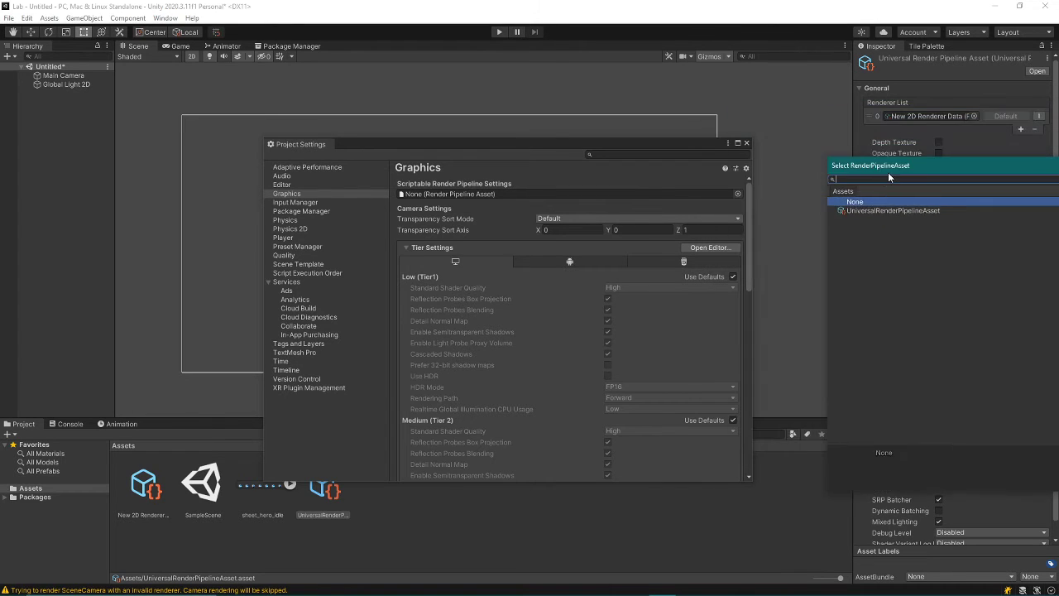
left_click_drag(778, 119, 838, 120)
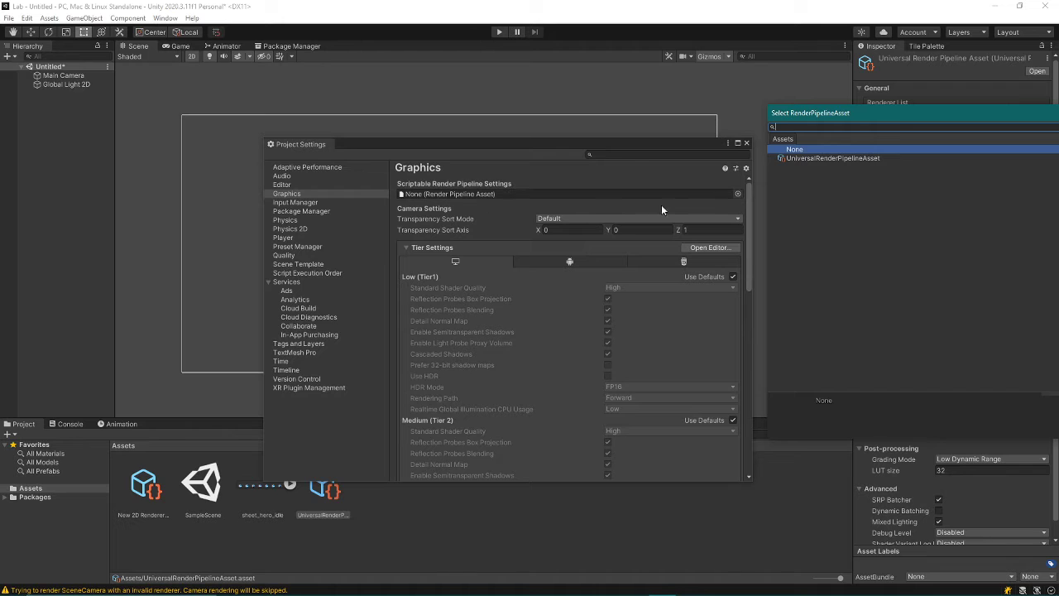
left_click(838, 158)
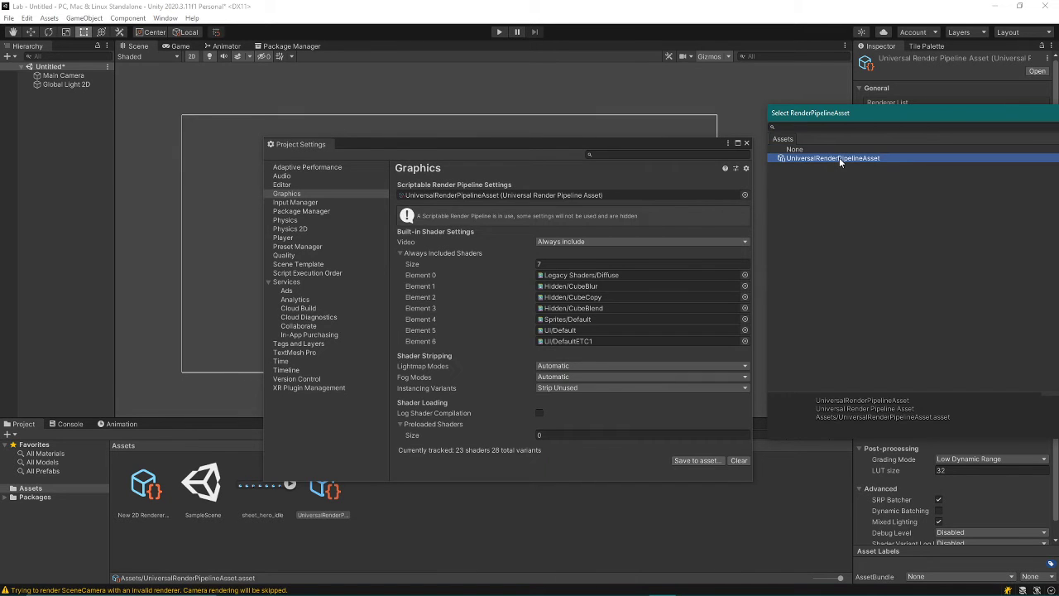
double_click(839, 157)
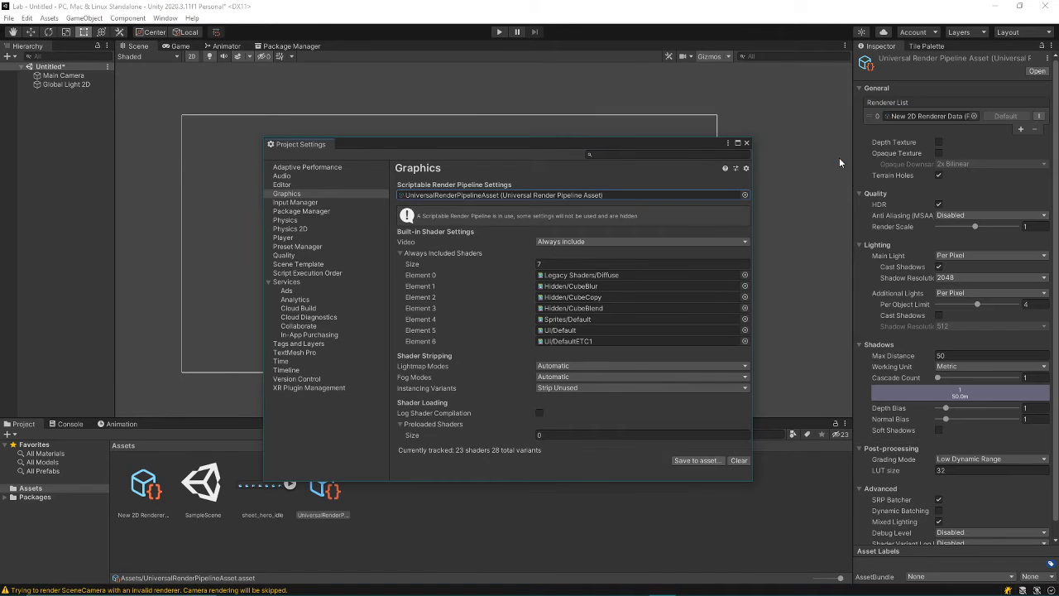
left_click(747, 144)
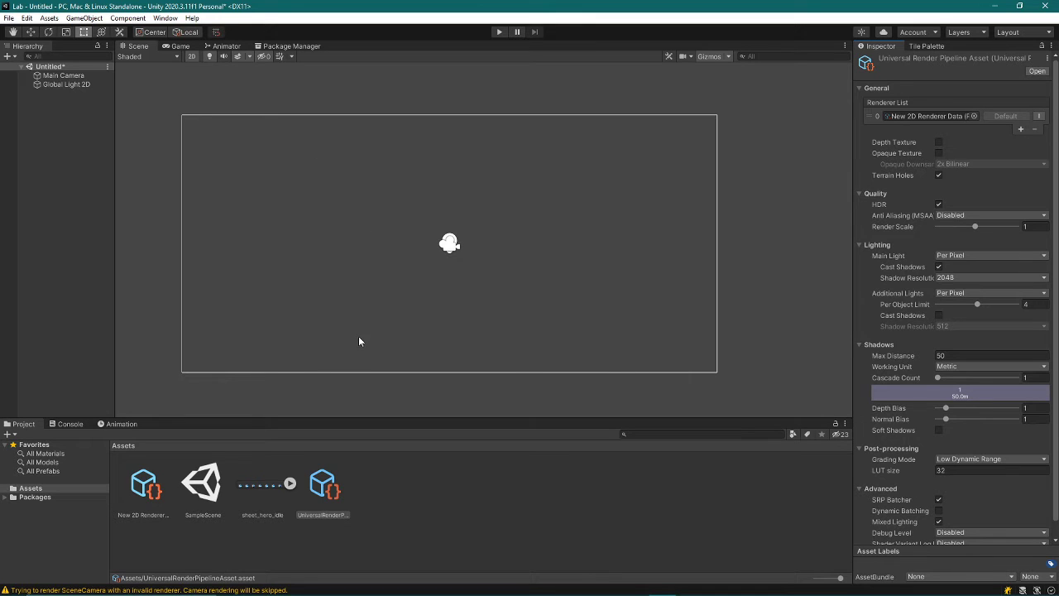
Run Upgrade Project to 2D Renderer from the Edit menu and proceed
left_click(372, 480)
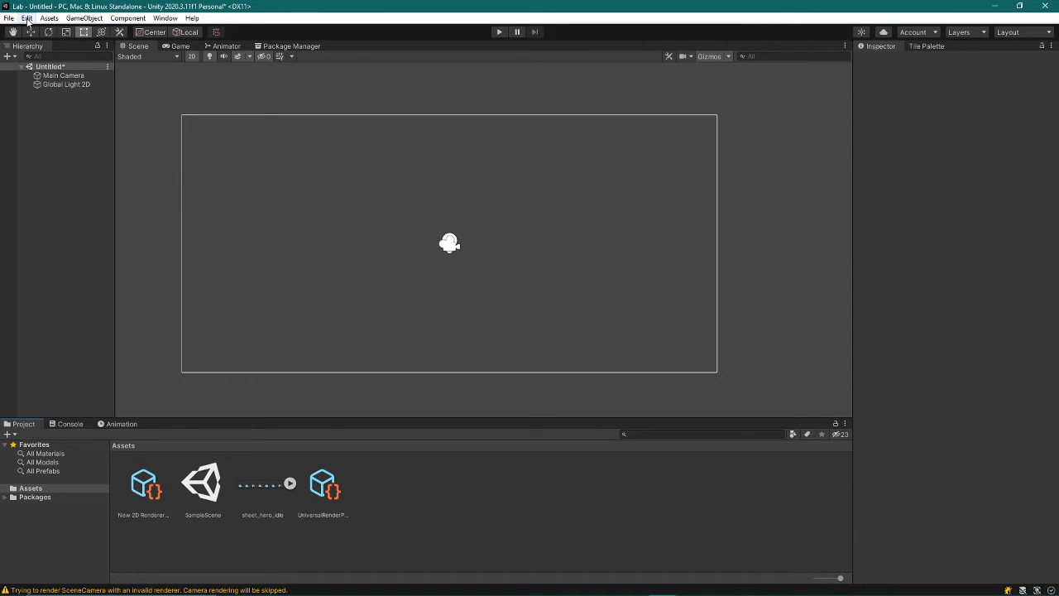
left_click(27, 19)
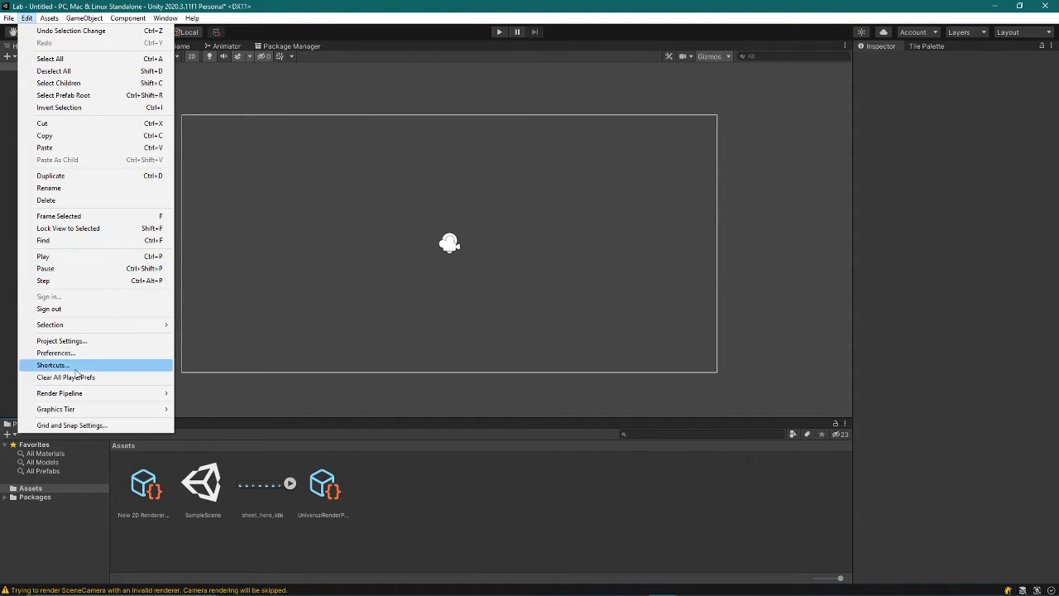
mouse_move(91, 393)
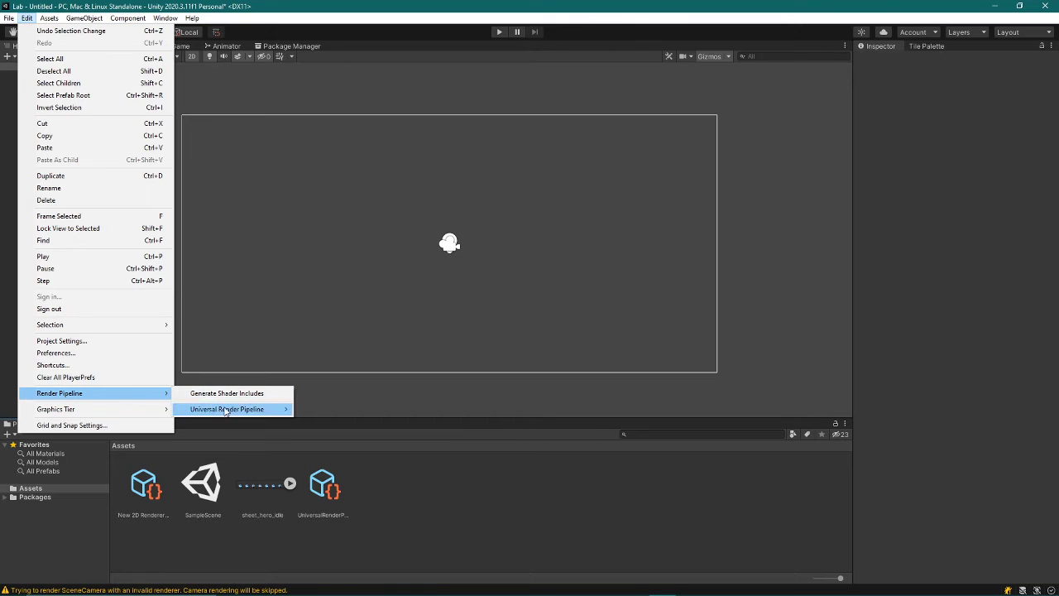
mouse_move(227, 408)
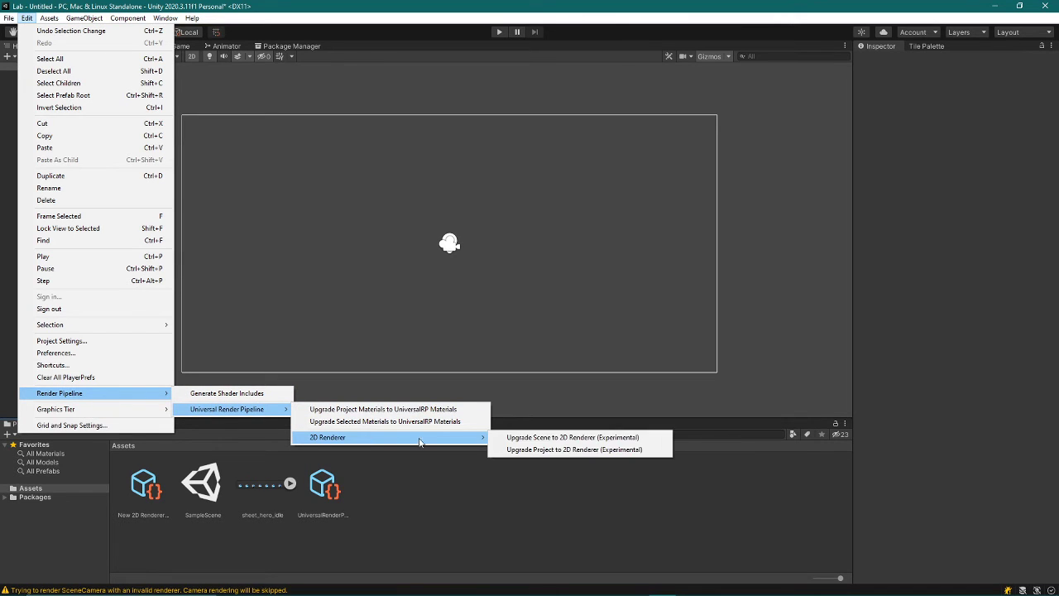
mouse_move(327, 437)
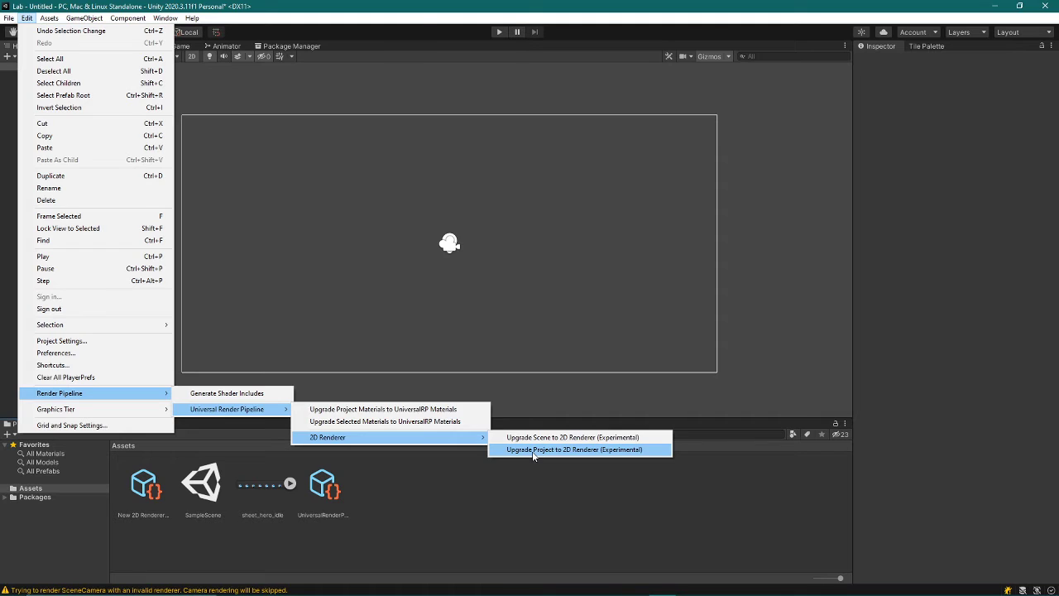
left_click(532, 451)
left_click(561, 327)
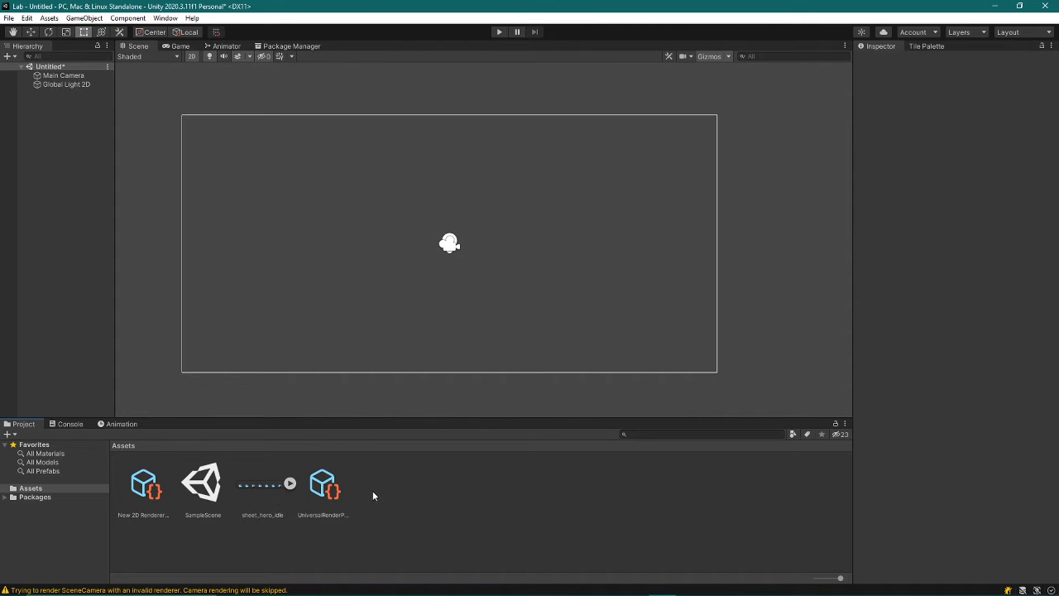
Delete the existing Global Light 2D from the Hierarchy
right_click(436, 481)
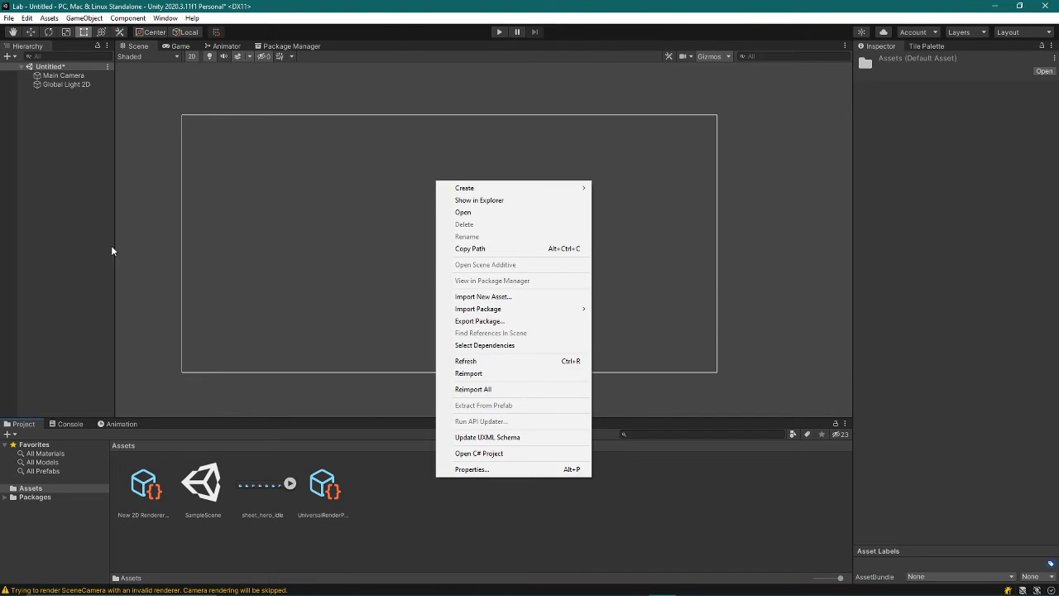
left_click(364, 184)
right_click(65, 126)
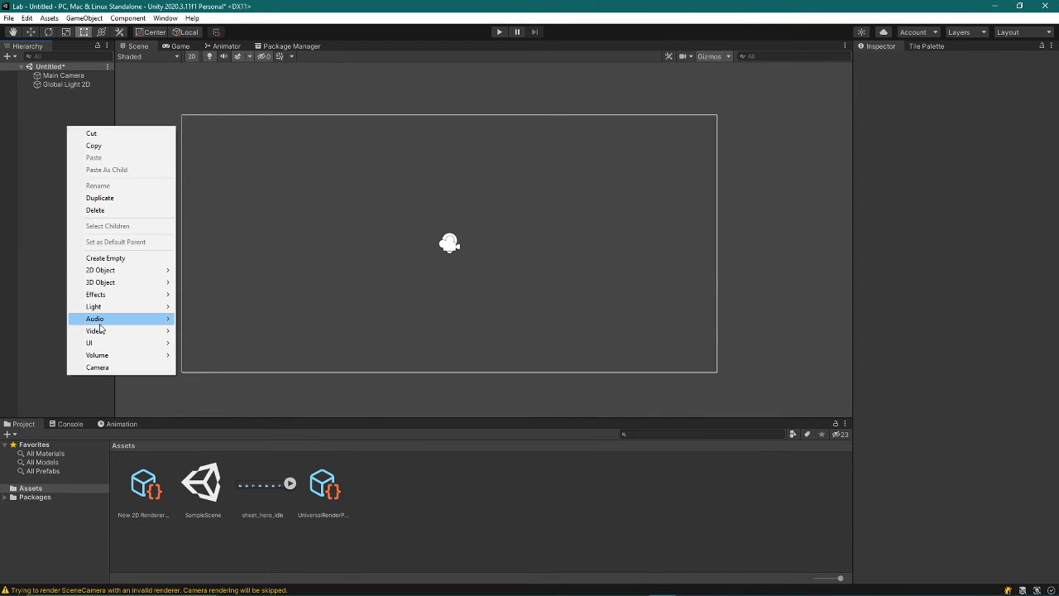
left_click(55, 86)
key("Delete")
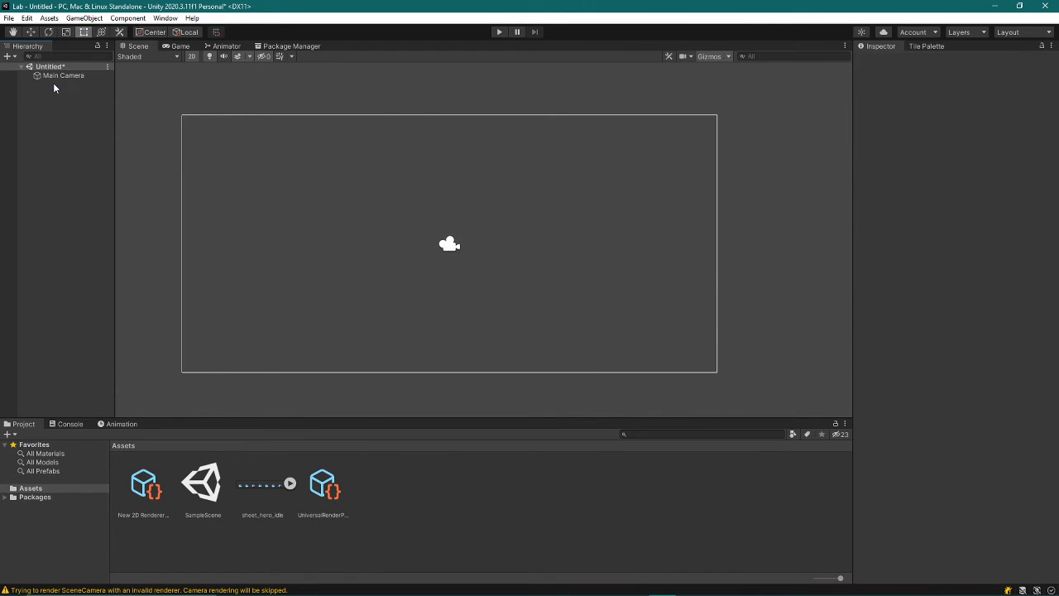
Add a new Global Light 2D via Light > 2D, keeping its default name
right_click(38, 159)
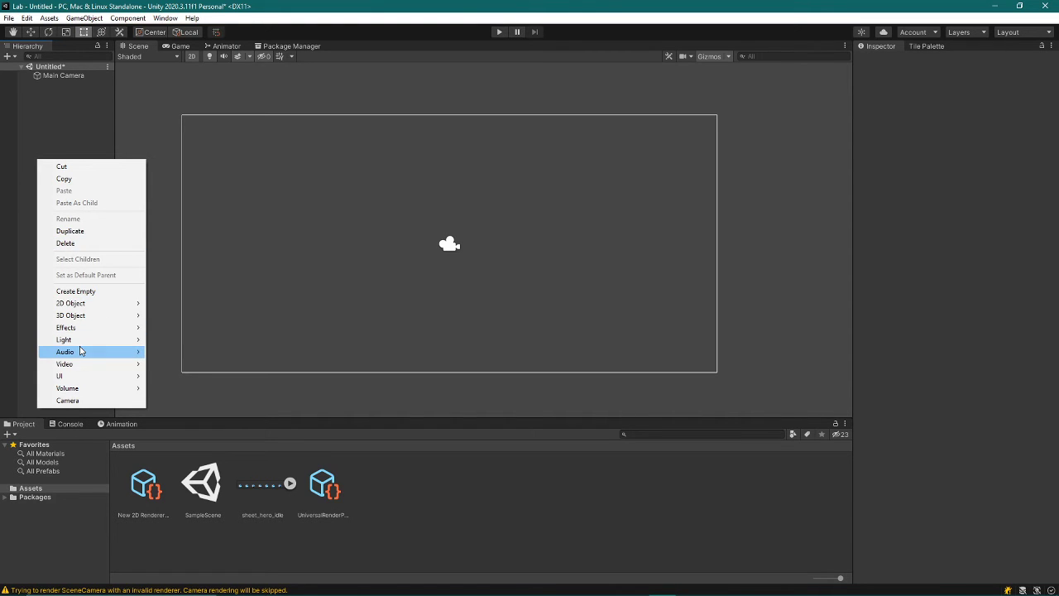
mouse_move(64, 339)
mouse_move(195, 340)
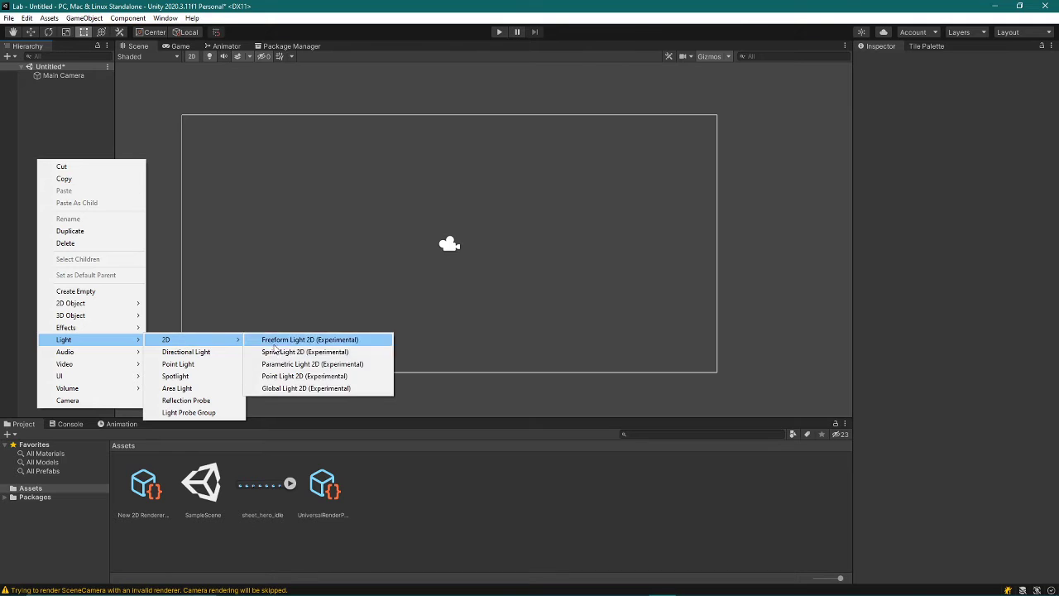
left_click(282, 387)
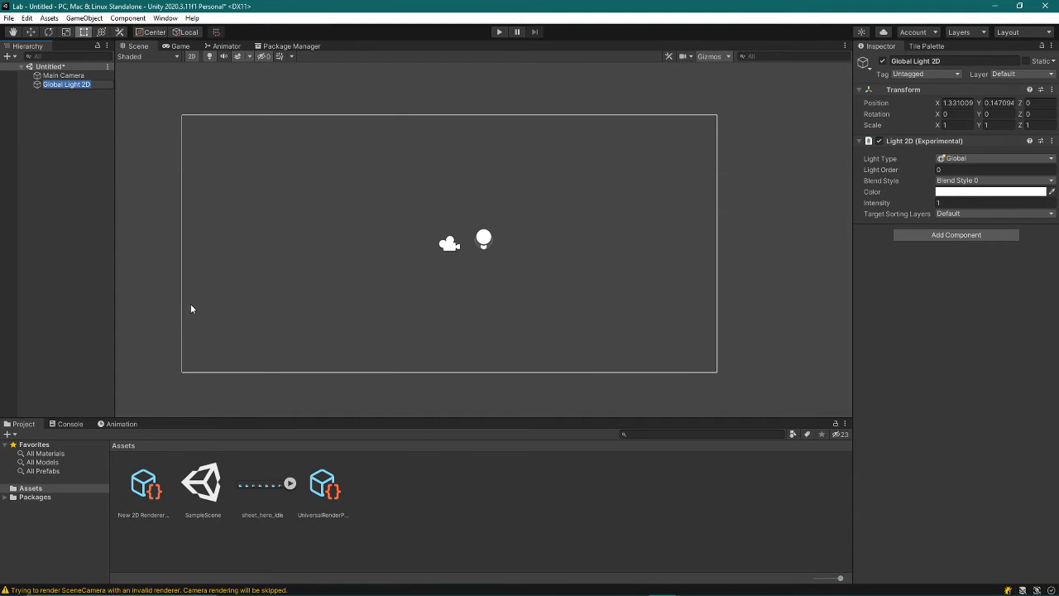
key("Return")
left_click(407, 515)
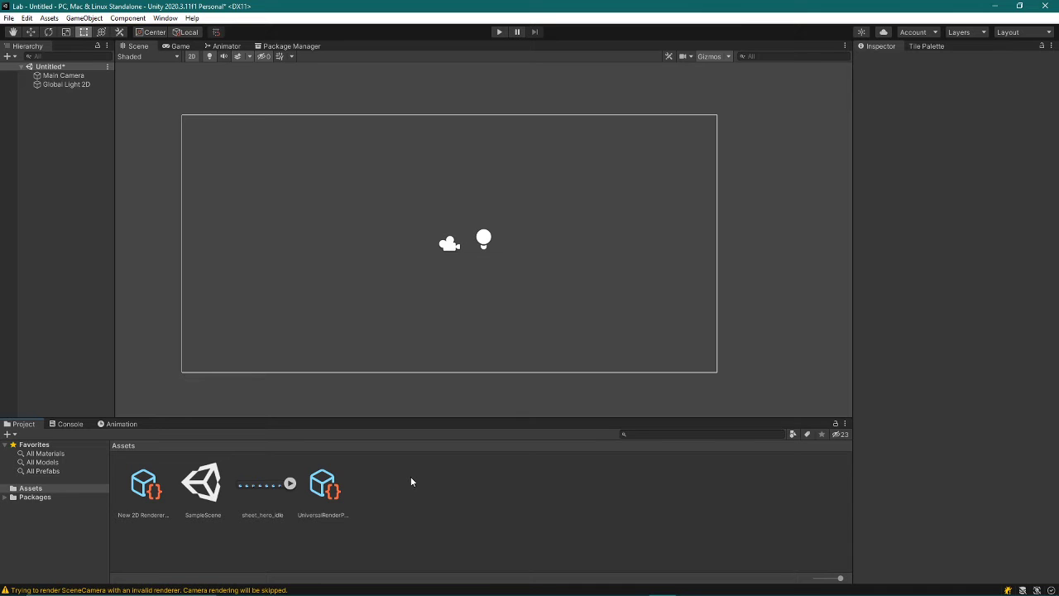
Create a Sprite Lit Graph named HitShader and open it in the graph editor
right_click(411, 482)
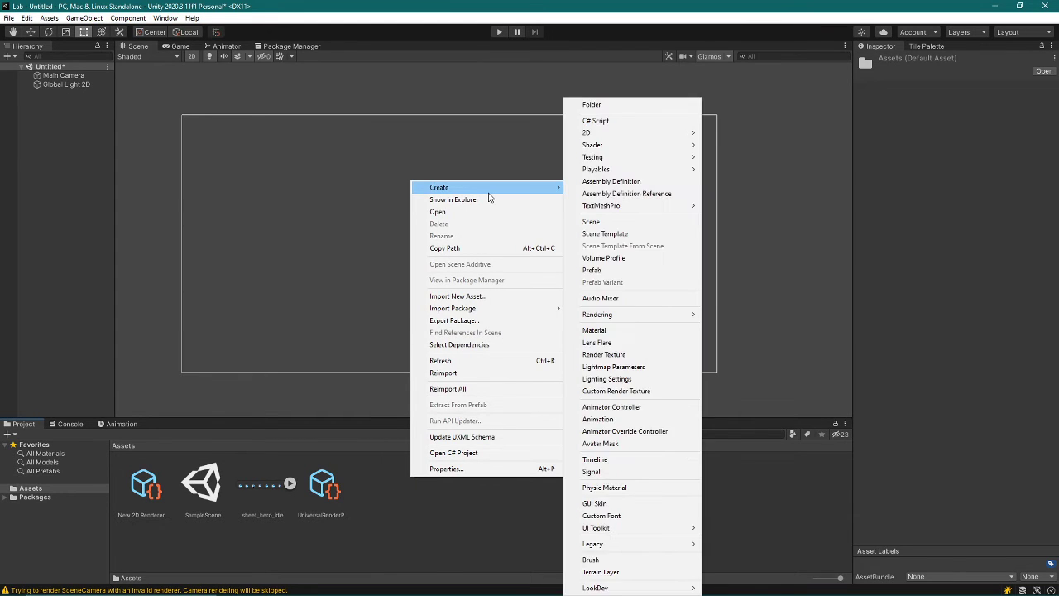
mouse_move(487, 187)
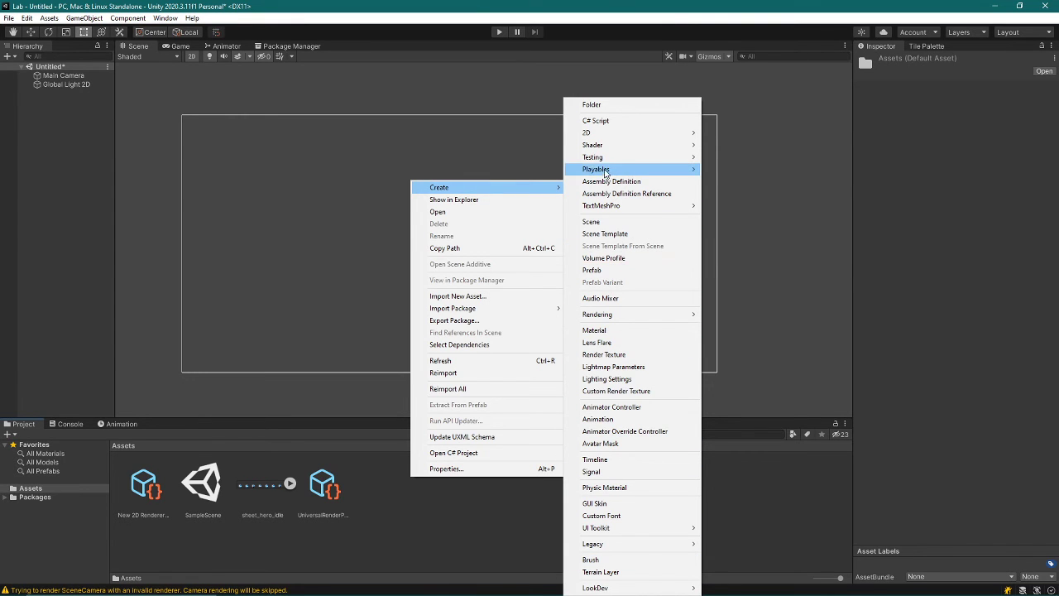
mouse_move(593, 145)
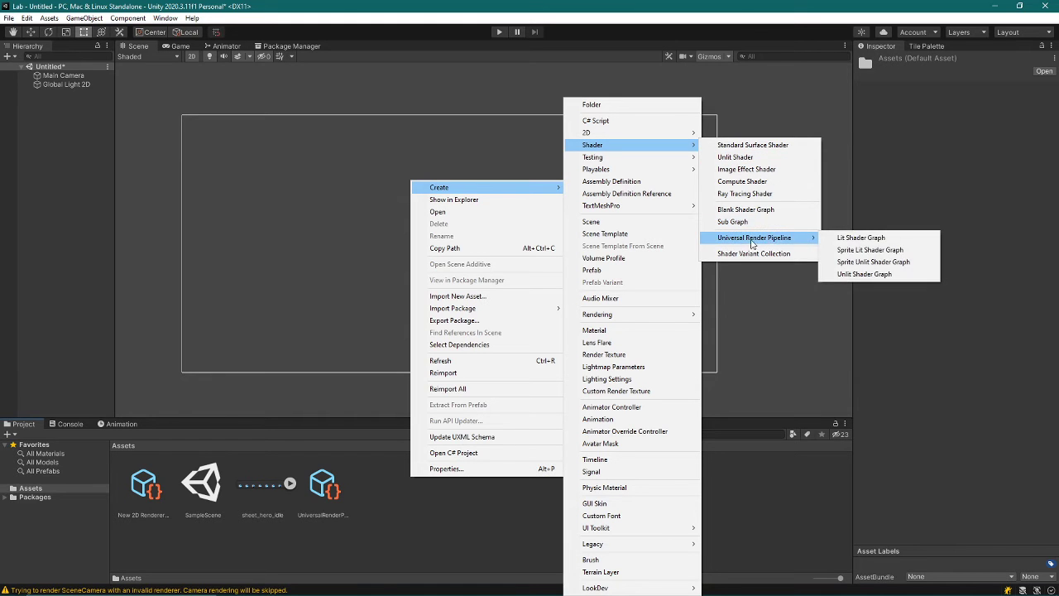
mouse_move(754, 237)
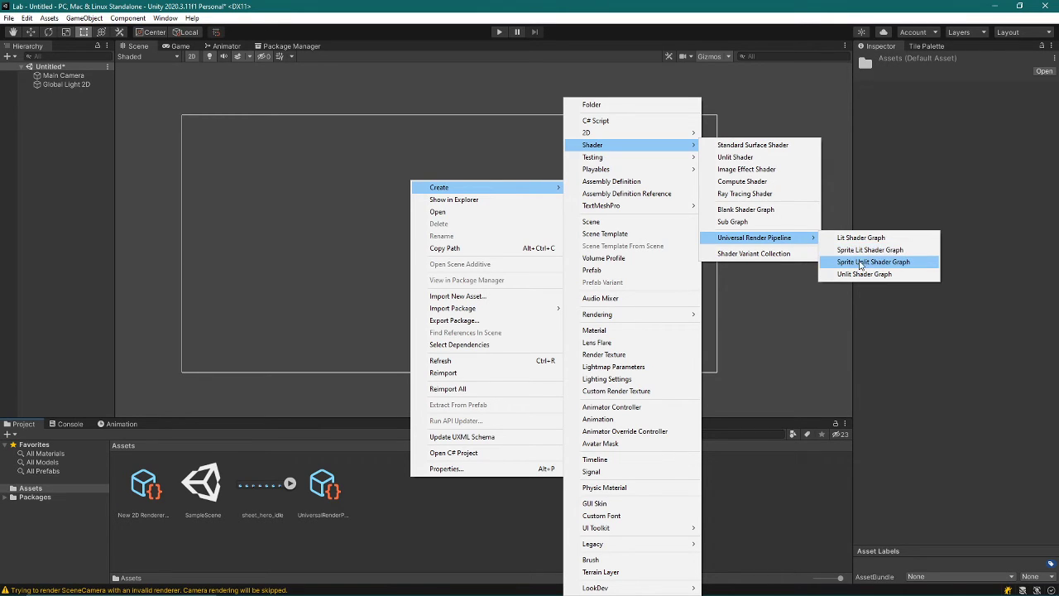
left_click(849, 252)
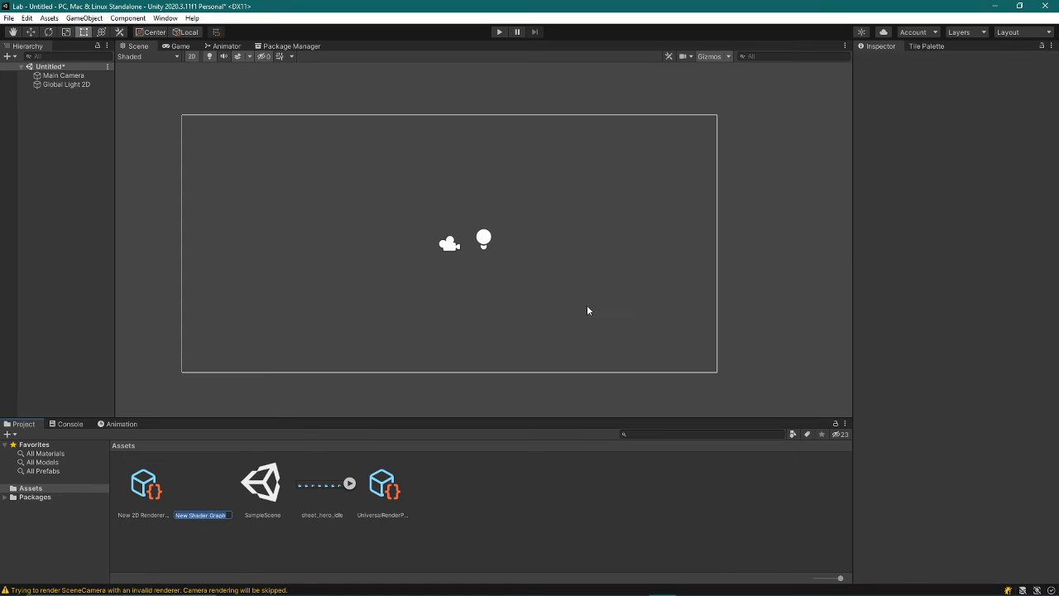
type("HitShader")
key("Return")
double_click(143, 486)
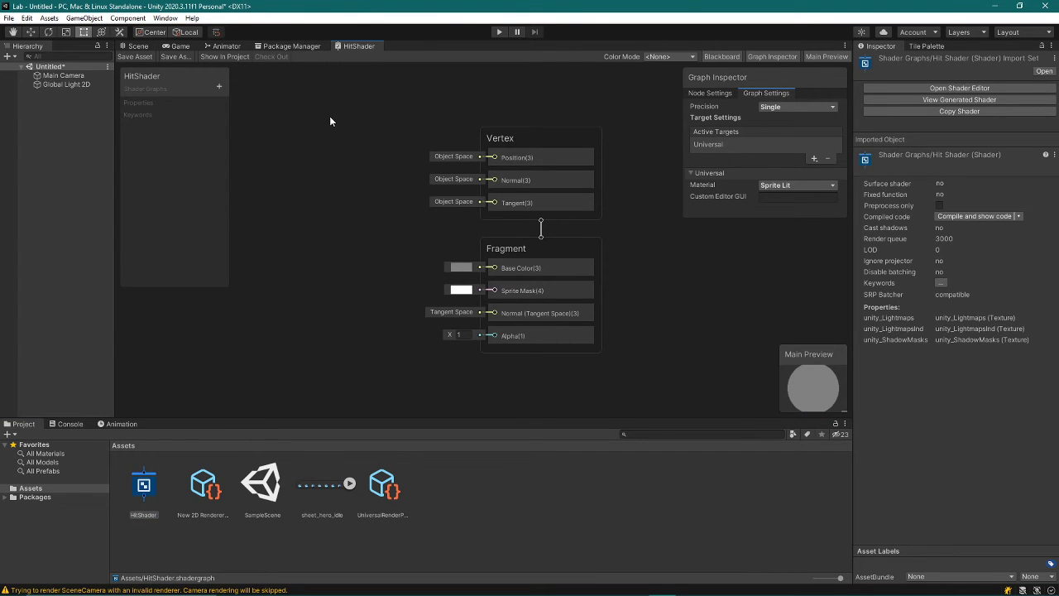
Maximize the graph editor and move the Vertex and Fragment master nodes right
key("shift+space")
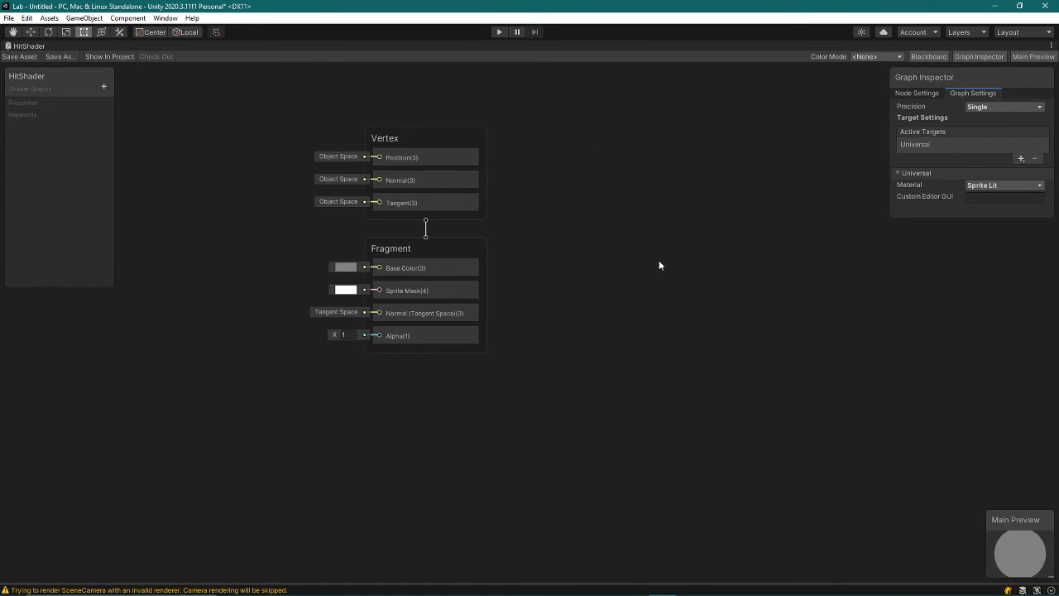
left_click_drag(314, 95, 534, 418)
left_click_drag(440, 130, 737, 180)
left_click(579, 149)
Add a Texture2D property named _MainTex and drag it onto the canvas
left_click(103, 87)
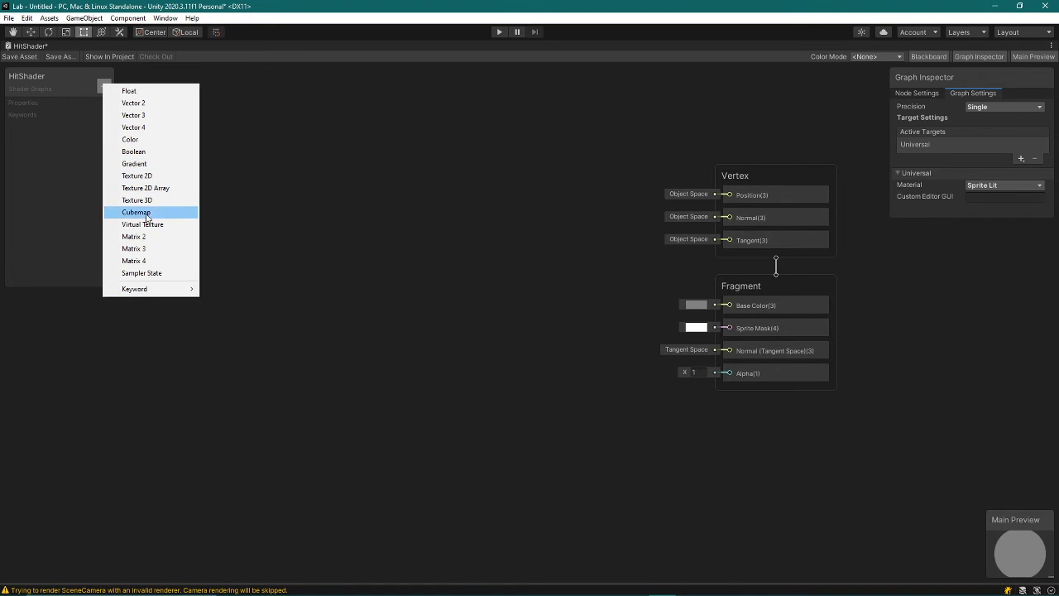
left_click(138, 176)
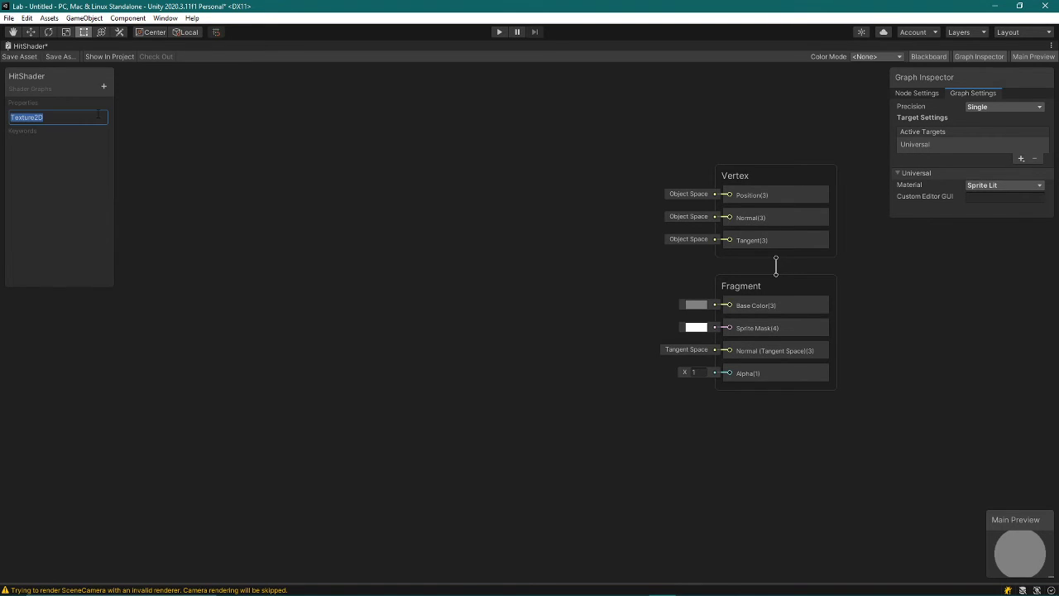
key("BackSpace")
type("_MainTex")
key("Return")
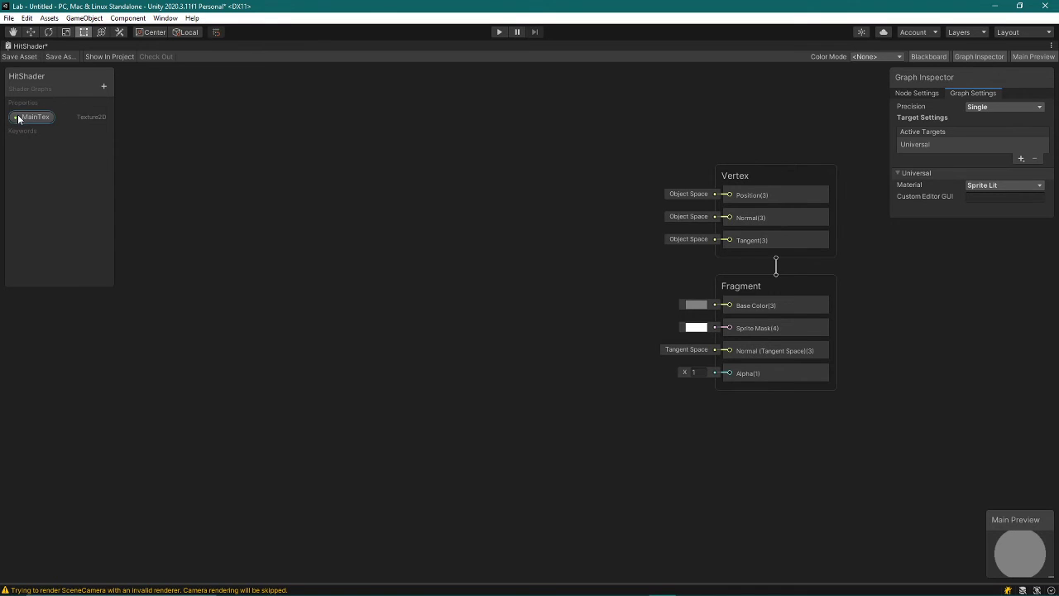
left_click_drag(18, 119, 183, 130)
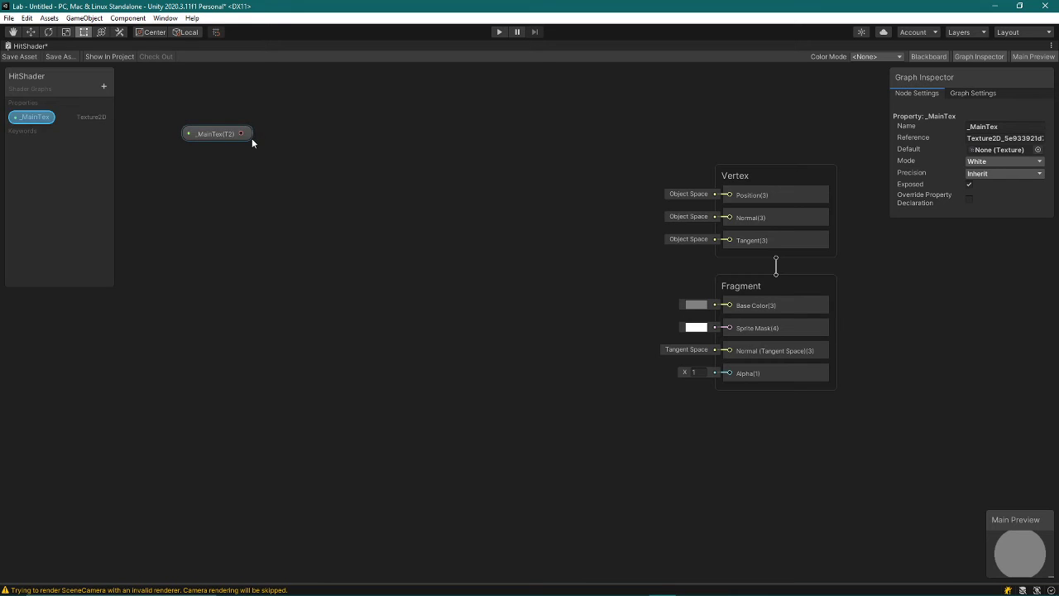
left_click(350, 147)
right_click(351, 147)
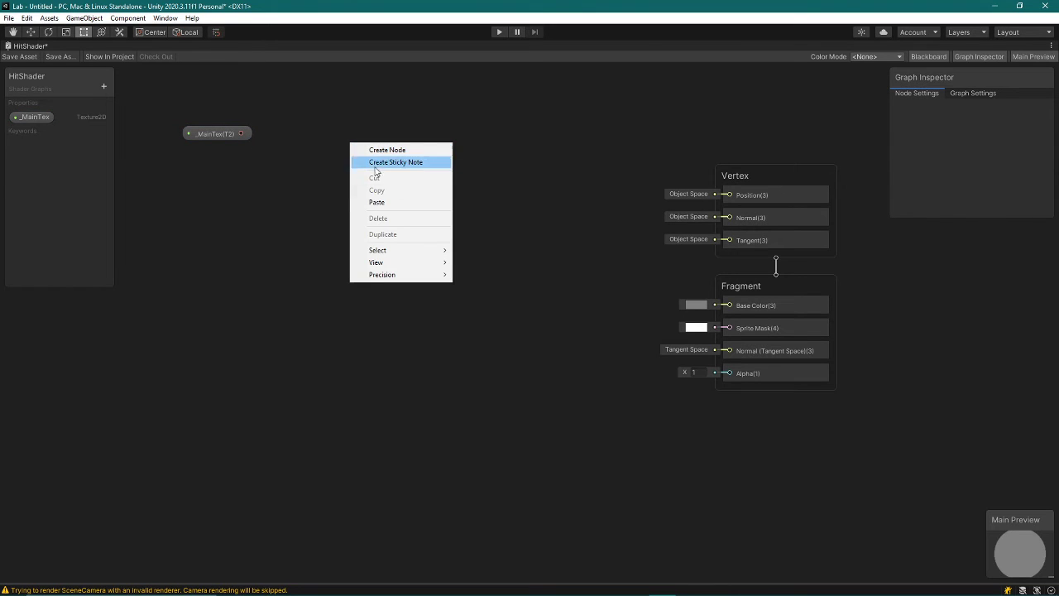
Add a Sample Texture 2D node fed by _MainTex and tidy the graph layout
left_click(393, 152)
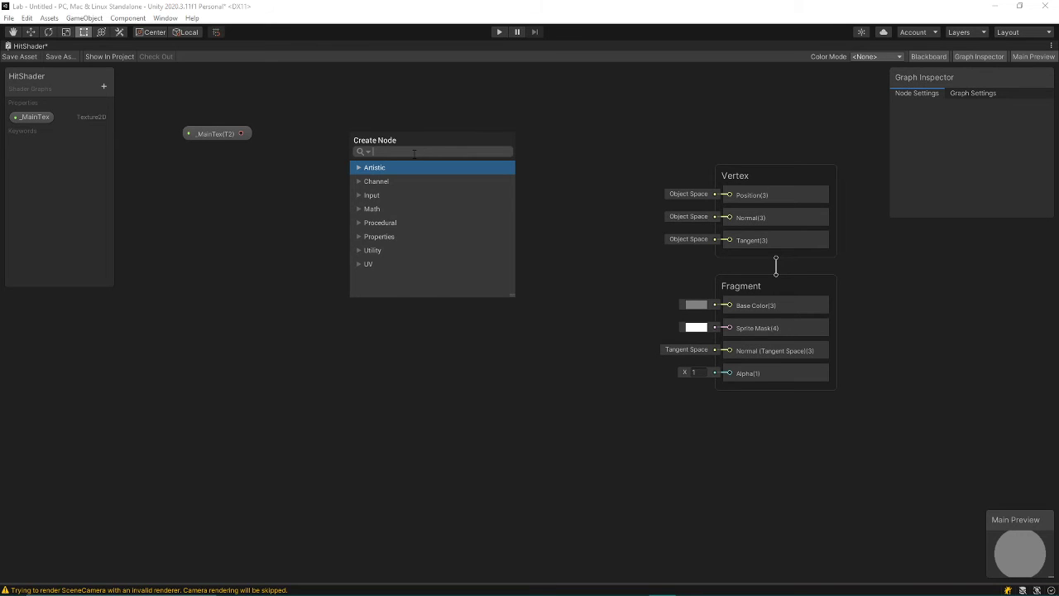
type("sample textu")
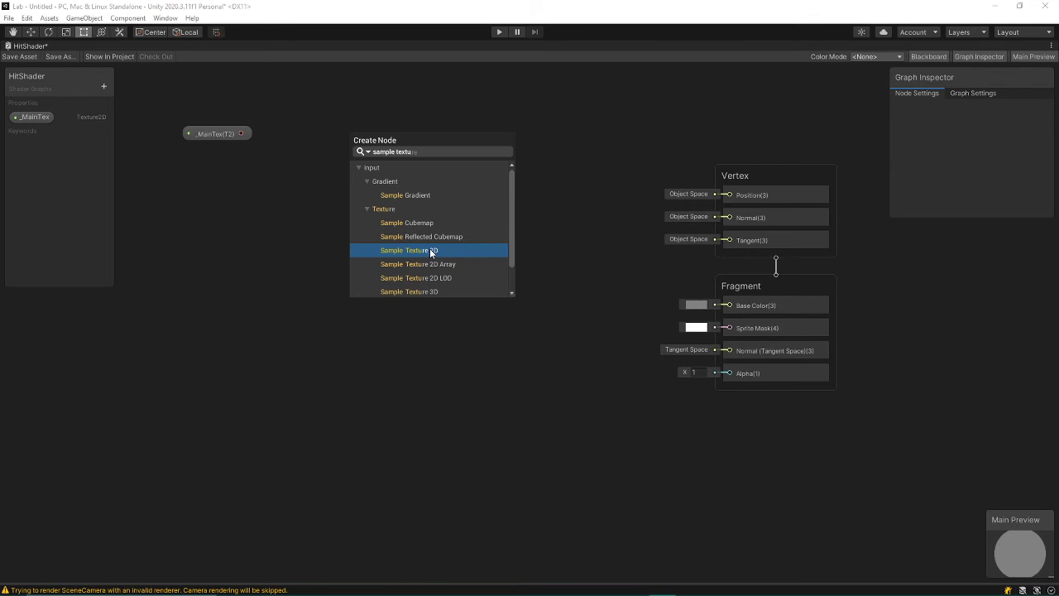
left_click(430, 250)
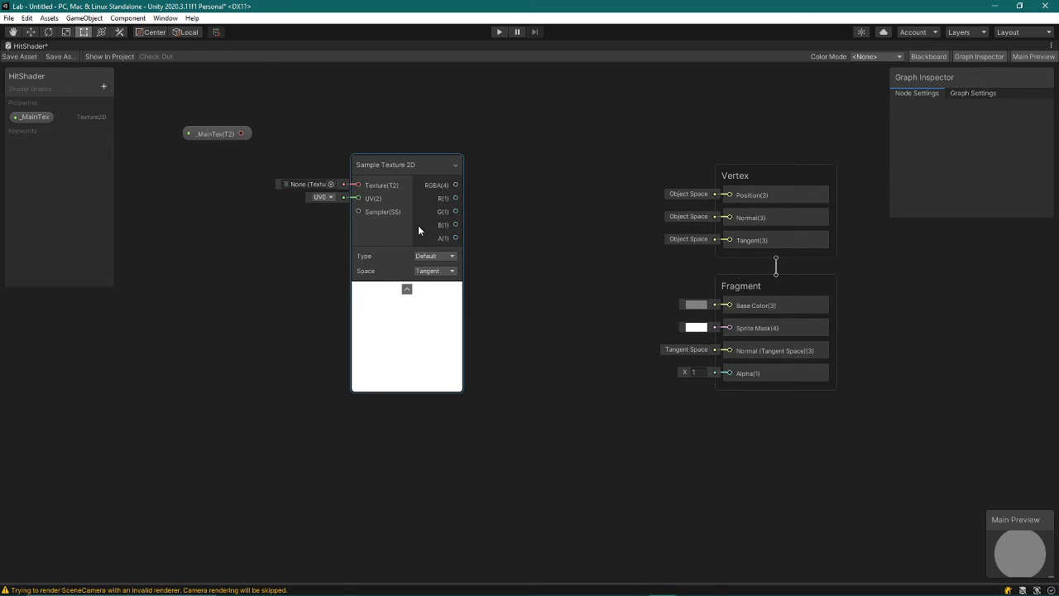
mouse_move(382, 160)
left_mouse_down()
mouse_move(371, 94)
mouse_move(365, 173)
left_mouse_up()
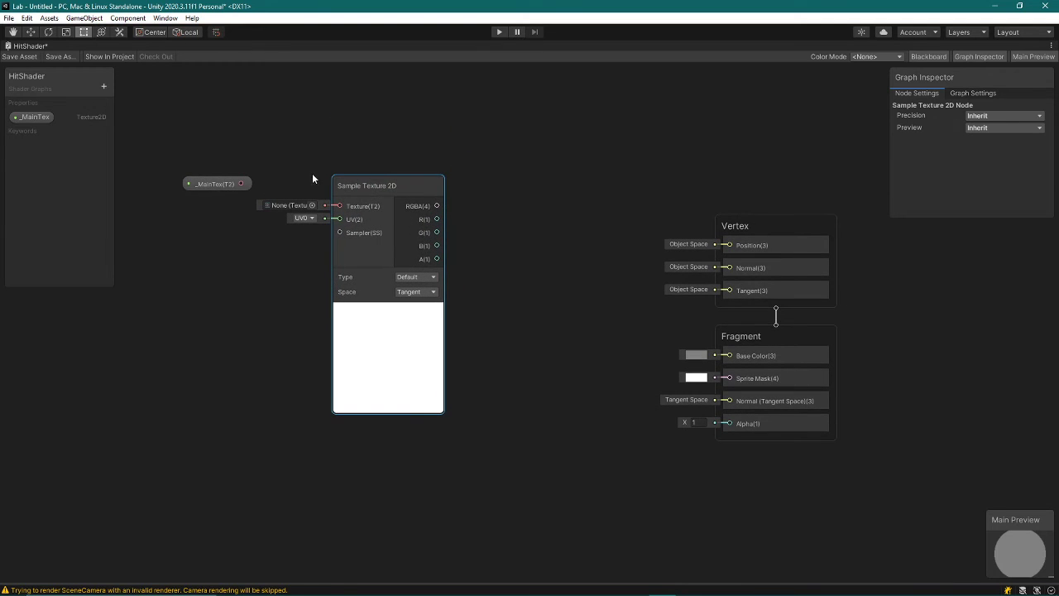
left_click_drag(241, 184, 339, 205)
left_click_drag(234, 183, 234, 205)
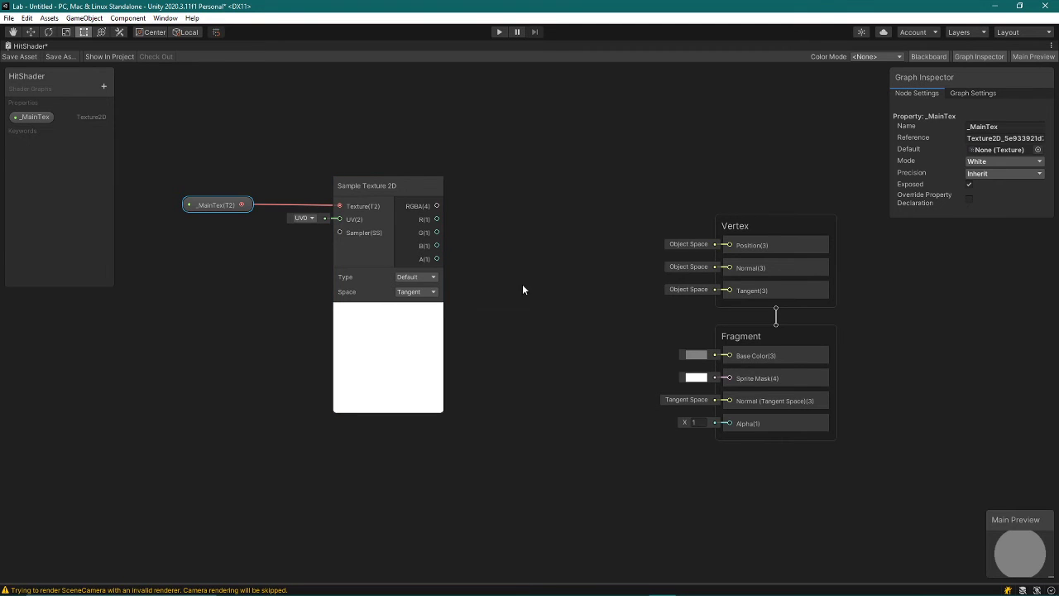
left_click_drag(669, 190, 875, 455)
left_click_drag(762, 228, 717, 177)
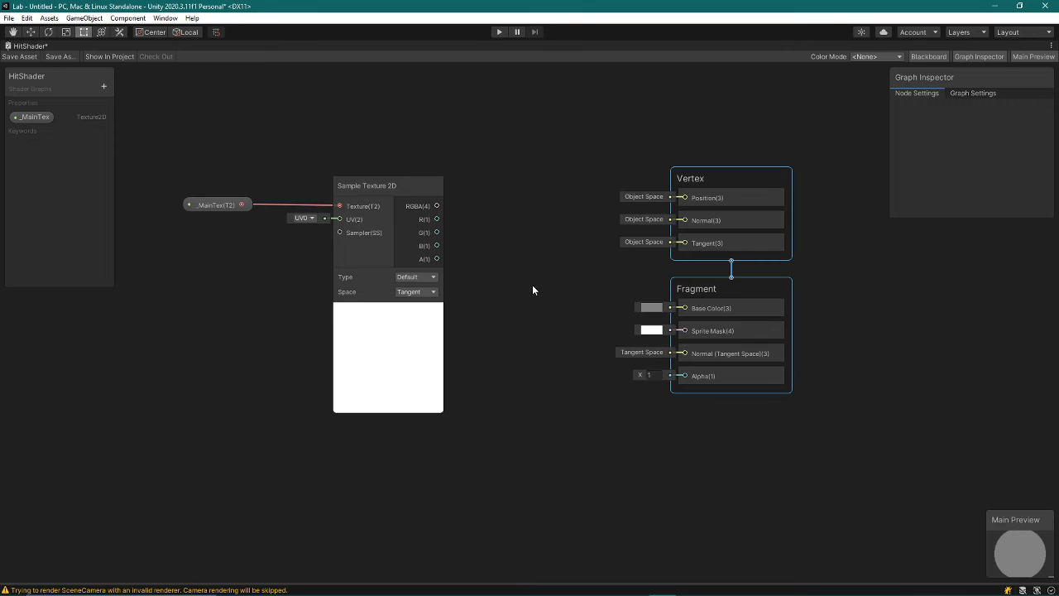
Wire the sampled texture's alpha into Fragment Alpha and set Base Color to white FFFFFF
mouse_move(437, 259)
left_mouse_down()
mouse_move(490, 259)
mouse_move(684, 377)
left_mouse_up()
left_click_drag(613, 154, 847, 386)
left_click_drag(727, 184, 729, 214)
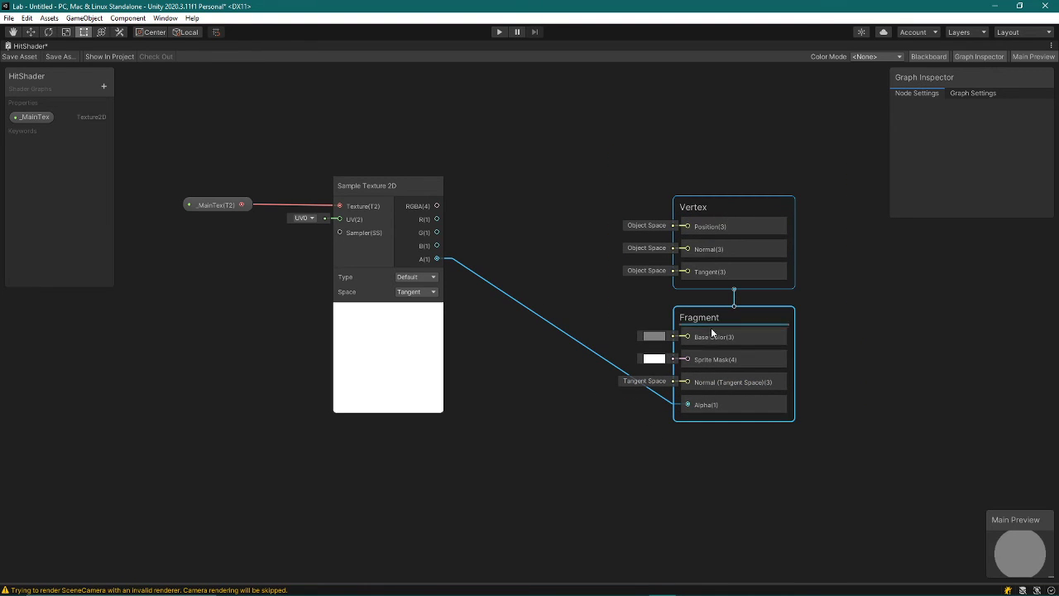
left_click(653, 337)
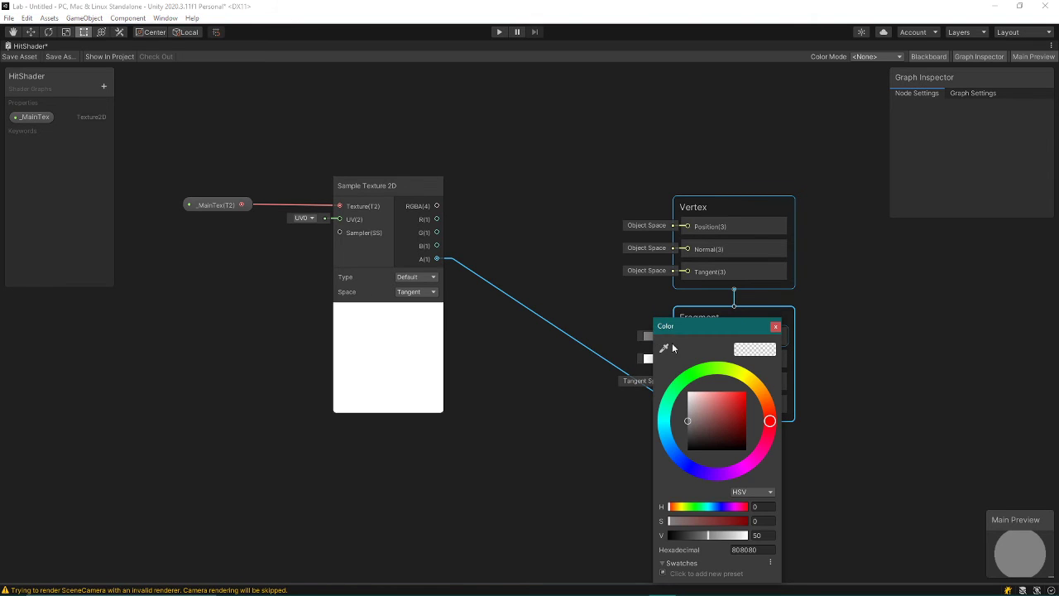
mouse_move(702, 420)
left_mouse_down()
mouse_move(706, 401)
mouse_move(668, 359)
left_mouse_up()
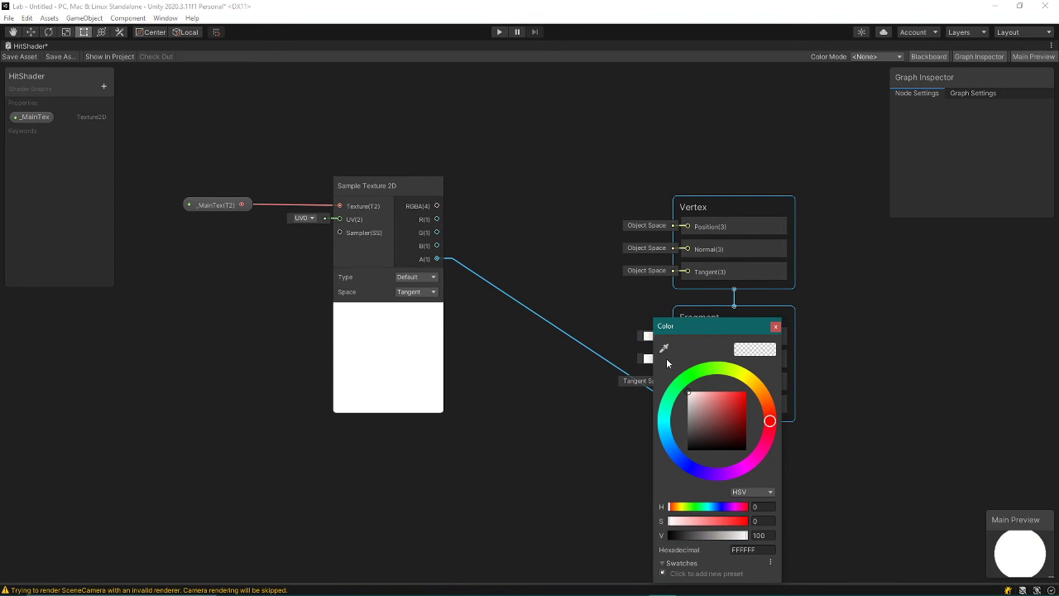
left_click(775, 328)
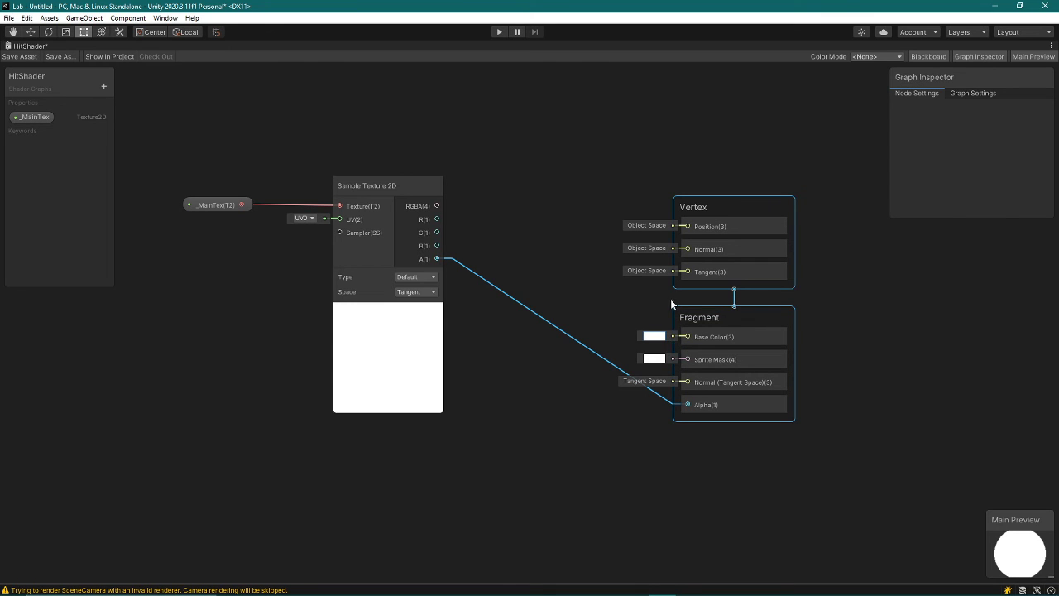
Save the HitShader graph and return to the Scene view in the normal layout
left_click(11, 58)
left_click(403, 141)
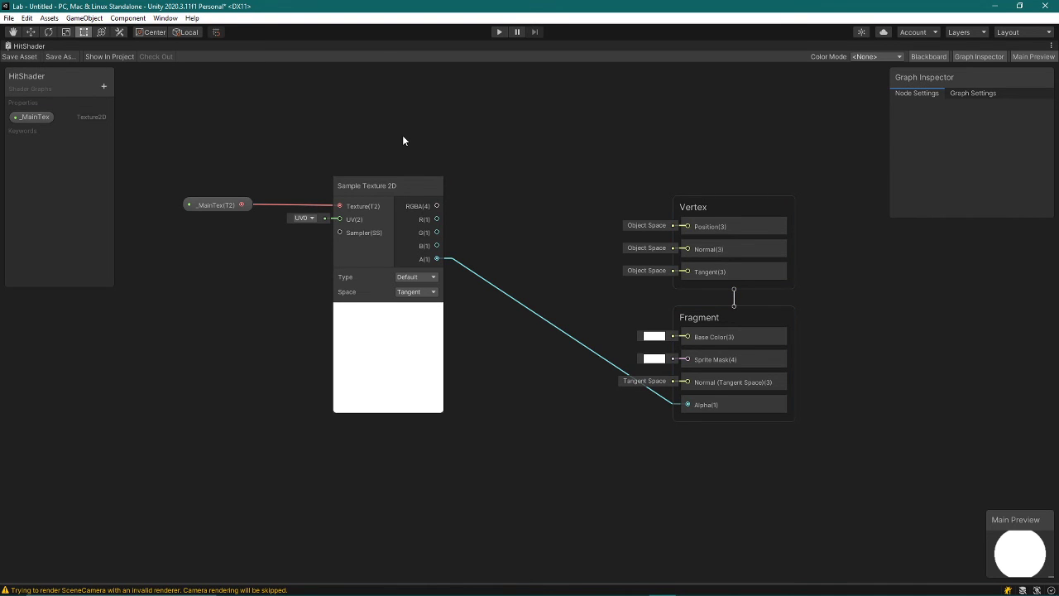
key("shift+space")
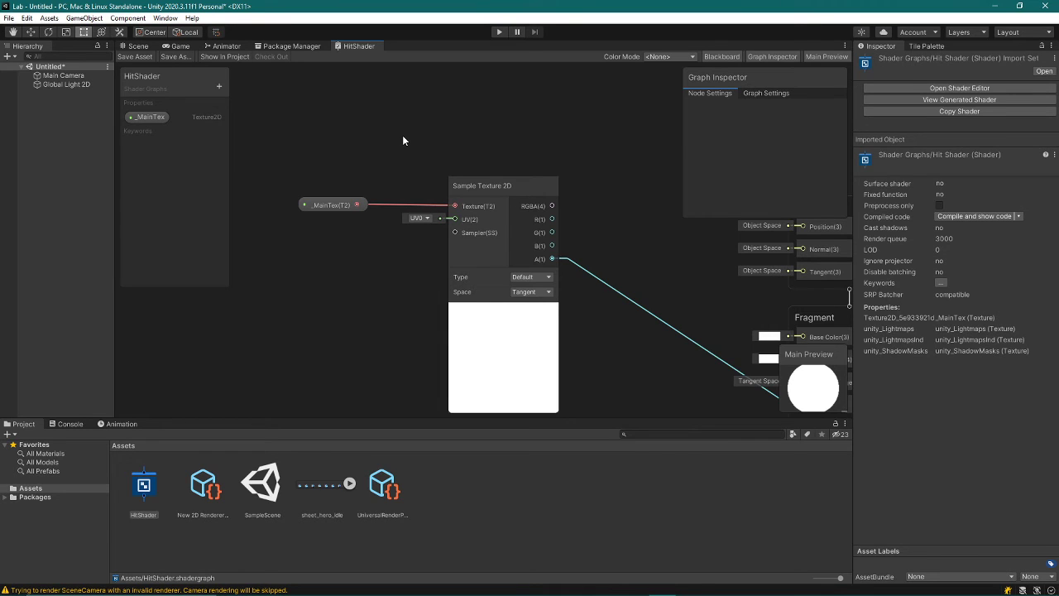
left_click(137, 47)
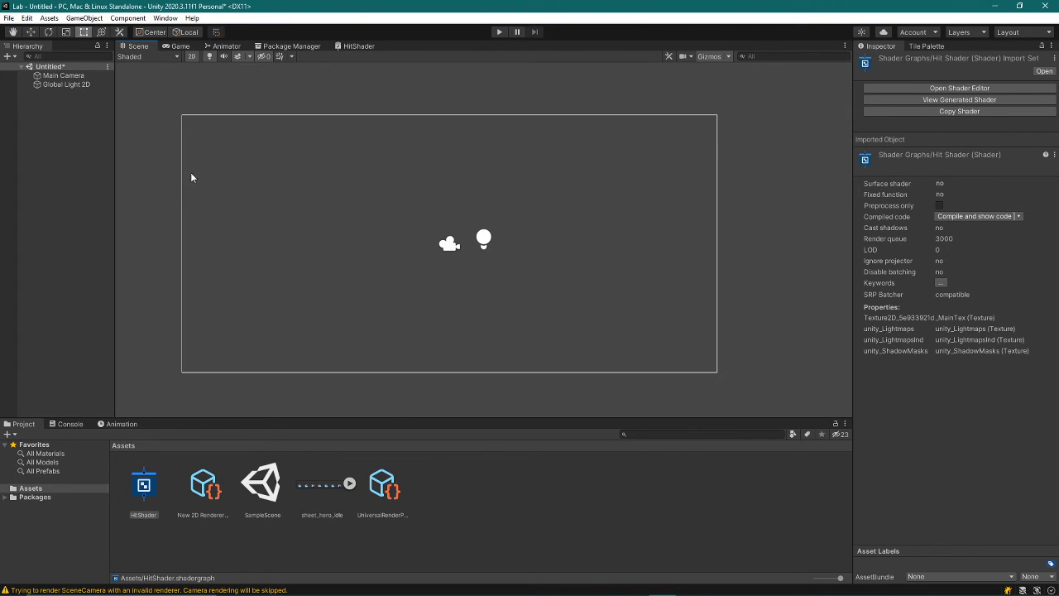
Drag sheet_hero_idle_0 into the scene near the centre, above the camera, and zoom in
left_click(350, 485)
left_click_drag(387, 484, 398, 224)
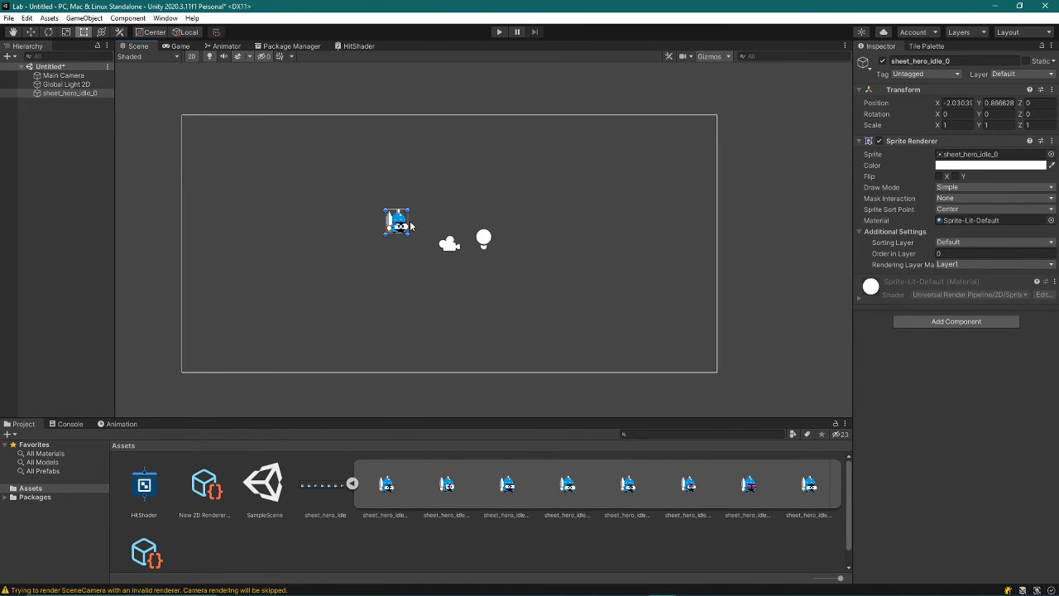
left_click_drag(402, 224, 459, 207)
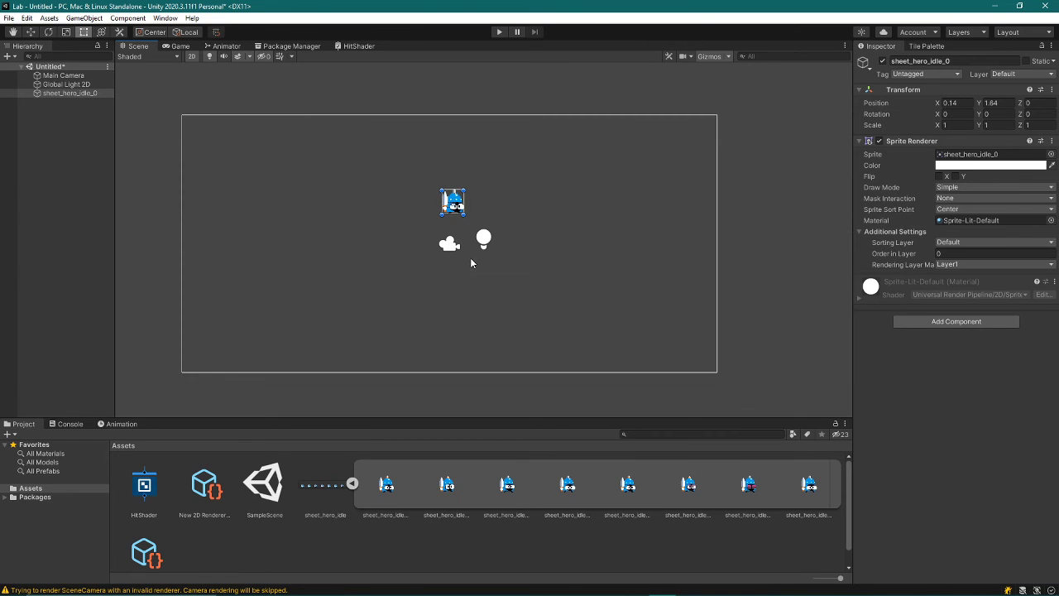
scroll(457, 206, "up", 1)
scroll(418, 213, "up", 1)
scroll(464, 215, "up", 1)
scroll(497, 217, "up", 1)
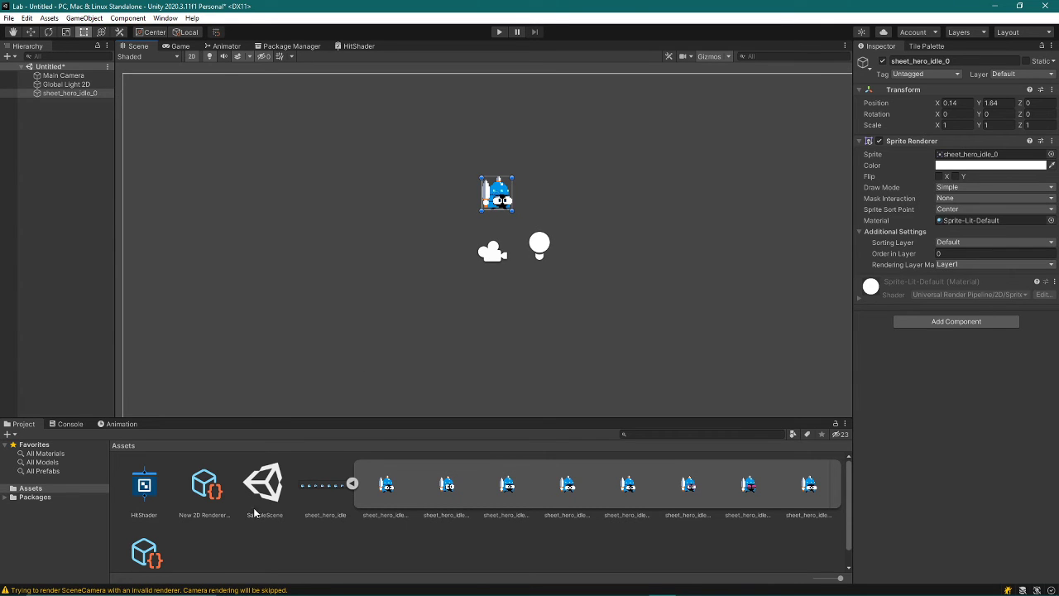
Create a new material asset named HitMaterial in the Assets folder
left_click(229, 563)
right_click(229, 563)
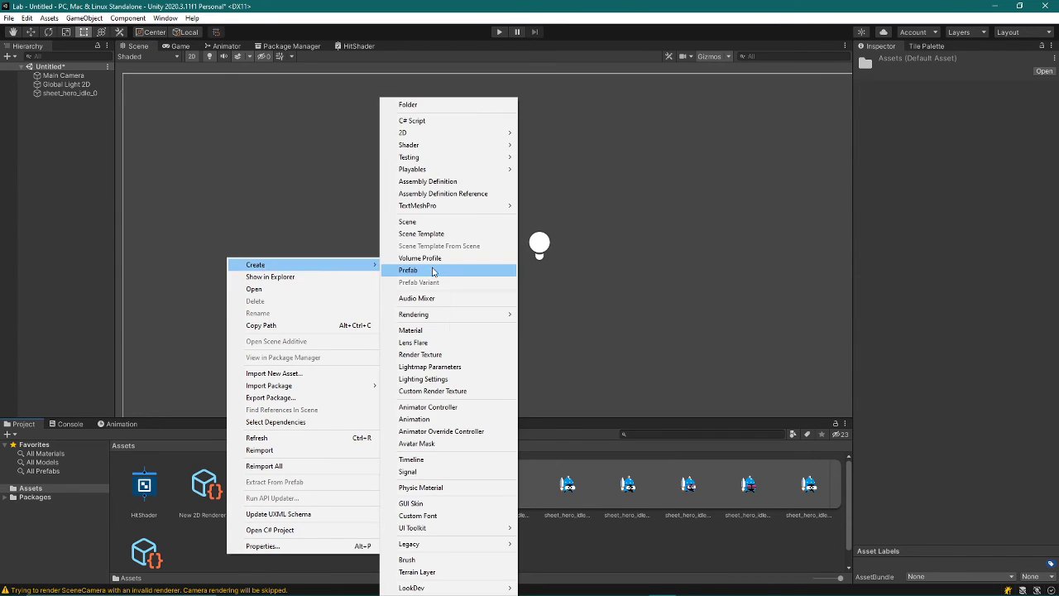
left_click(417, 332)
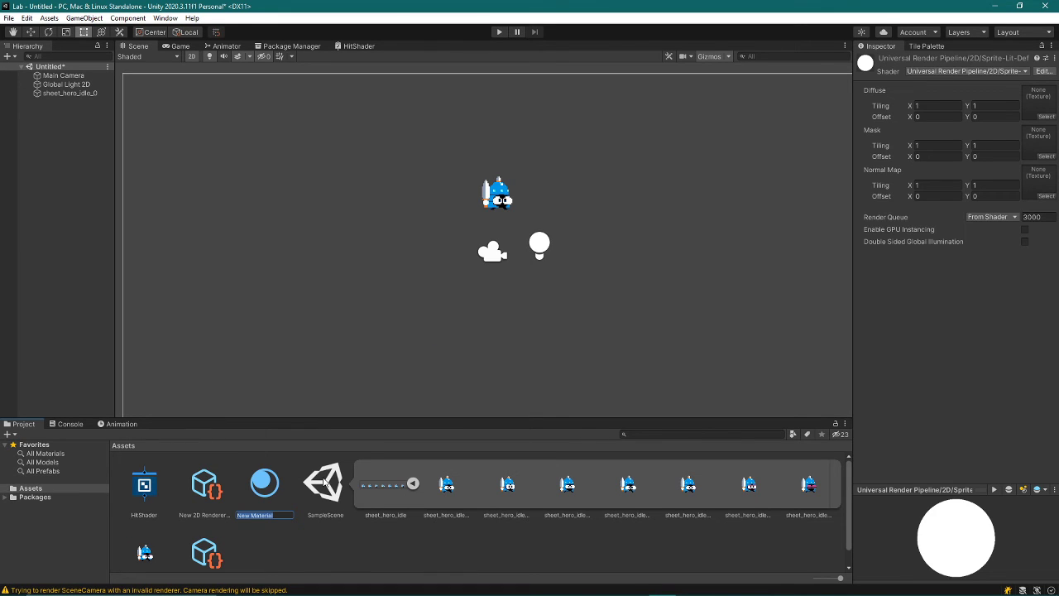
type("HitMaterial")
key("Return")
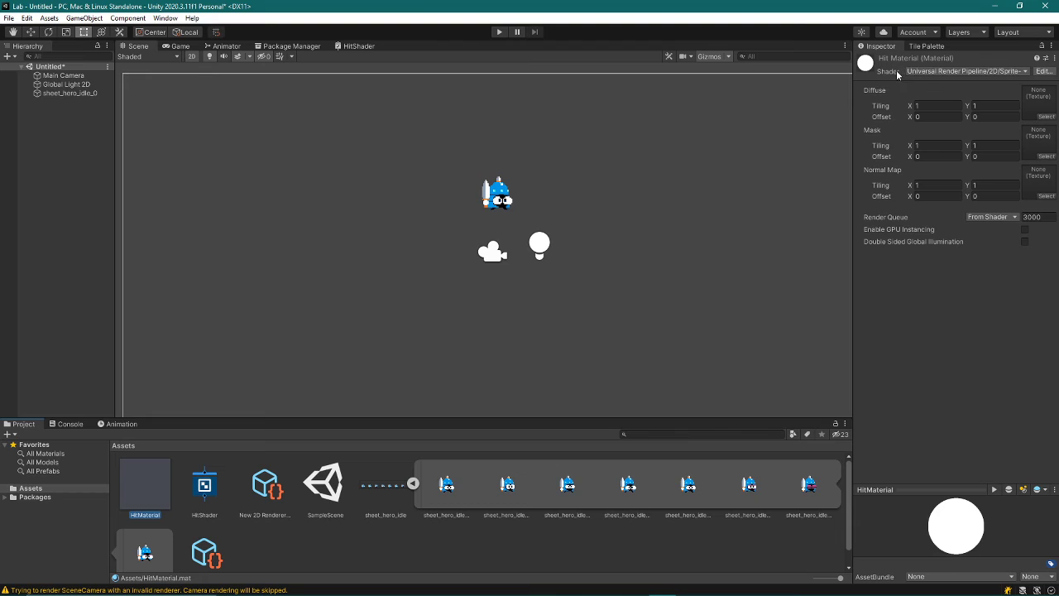
Set HitMaterial's shader to Shader Graphs/HitShader and select sheet_hero_idle_0 in the Hierarchy
left_click(925, 73)
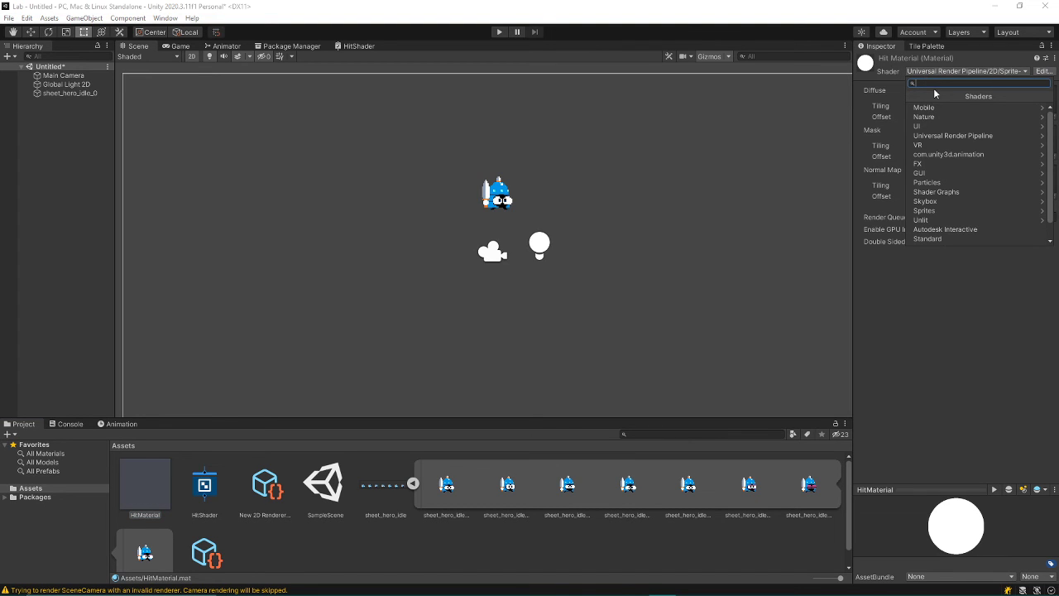
type("Hitsha")
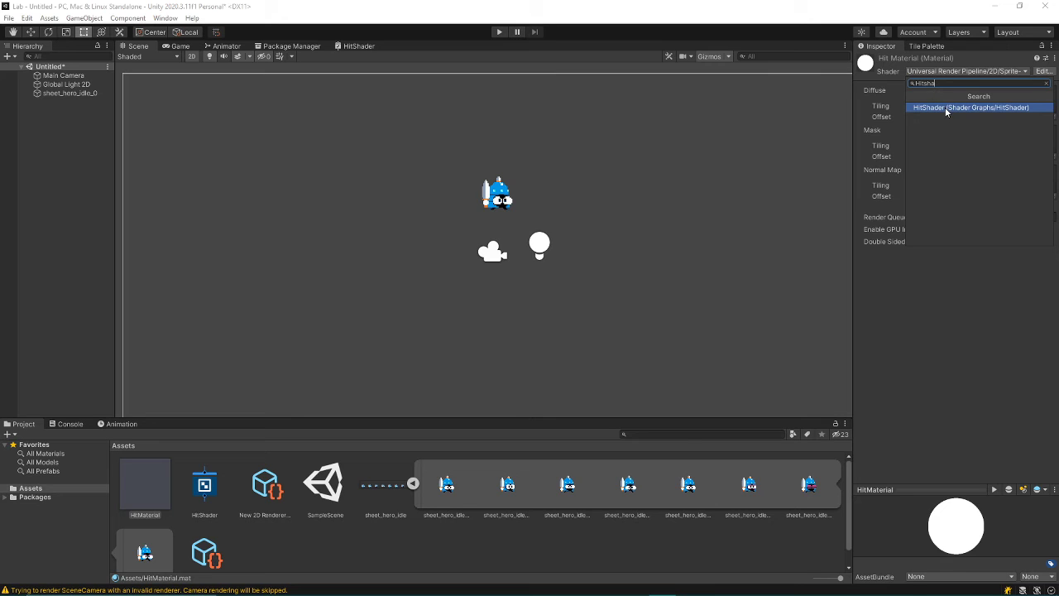
left_click(947, 111)
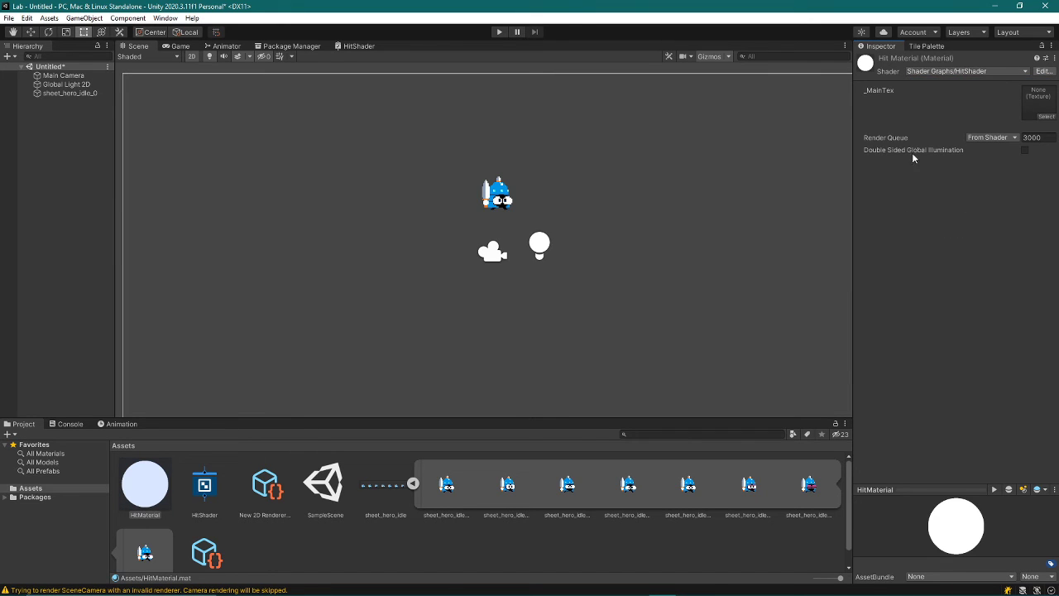
left_click(58, 94)
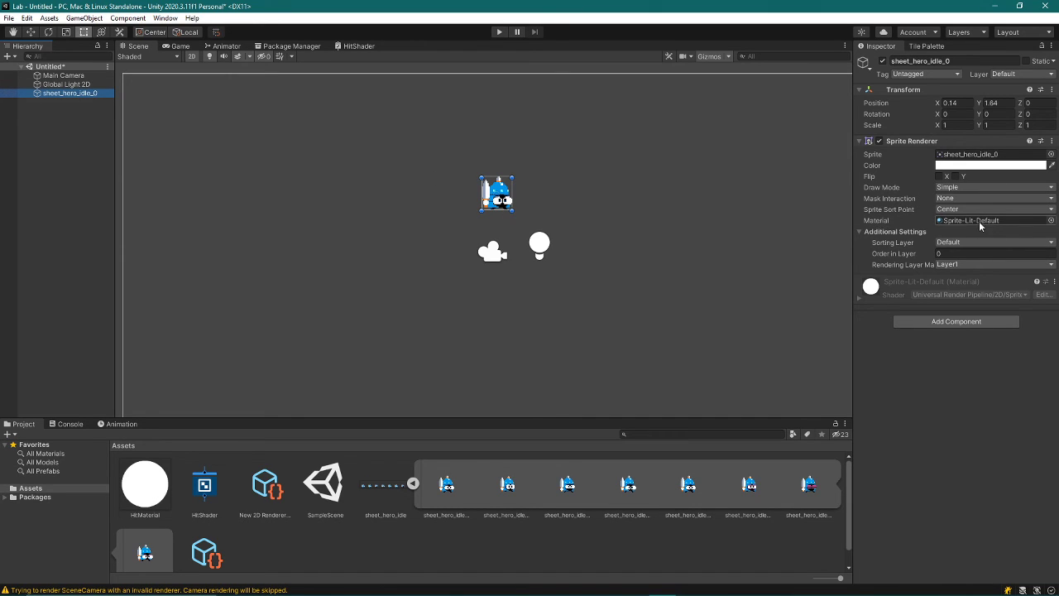
Assign HitMaterial as the Sprite Renderer material of sheet_hero_idle_0
left_click(1051, 220)
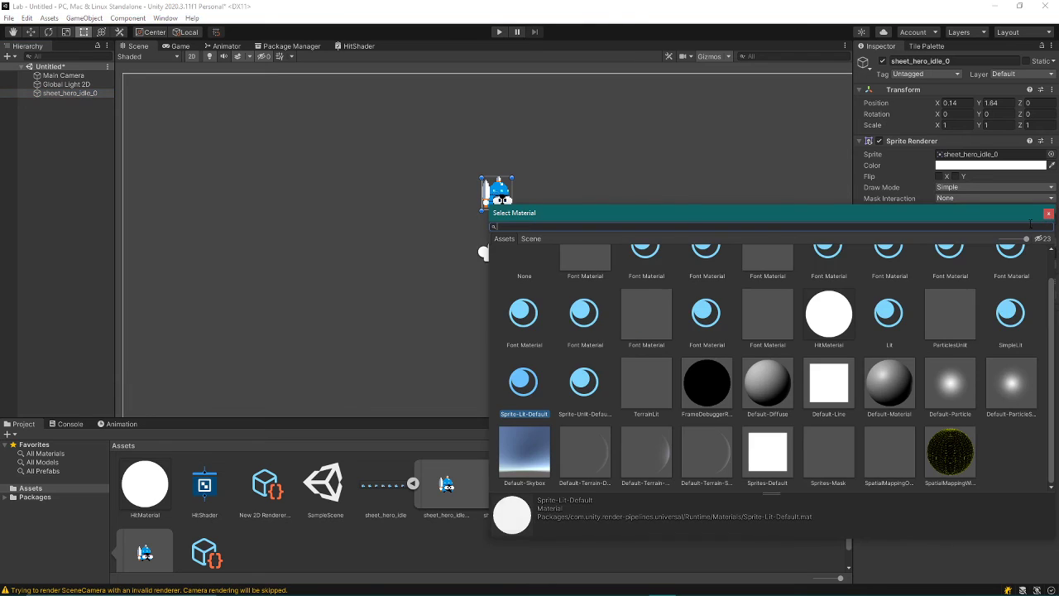
left_click_drag(1002, 212, 1009, 254)
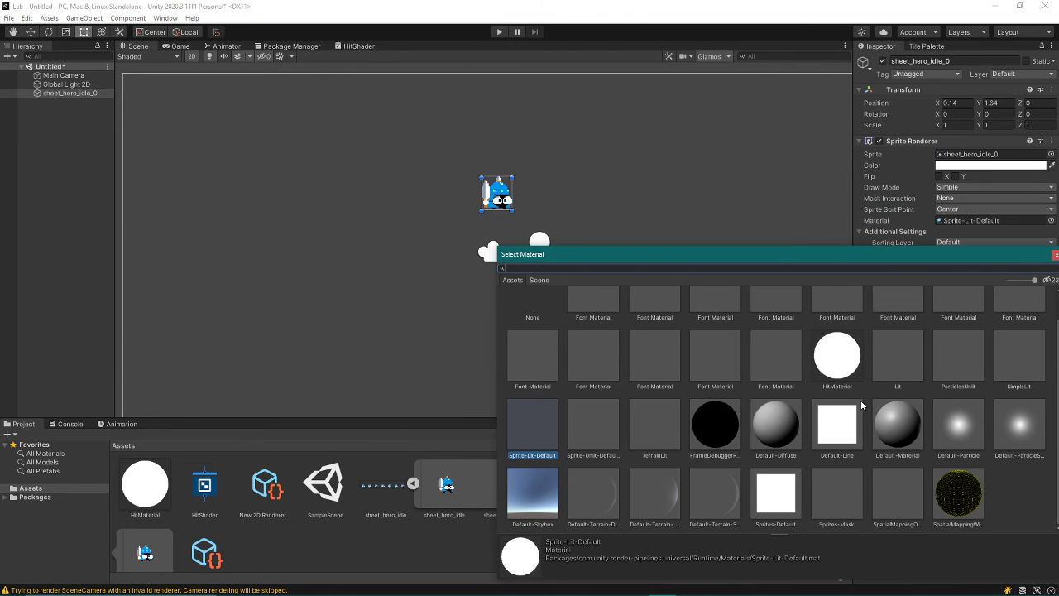
left_click(827, 402)
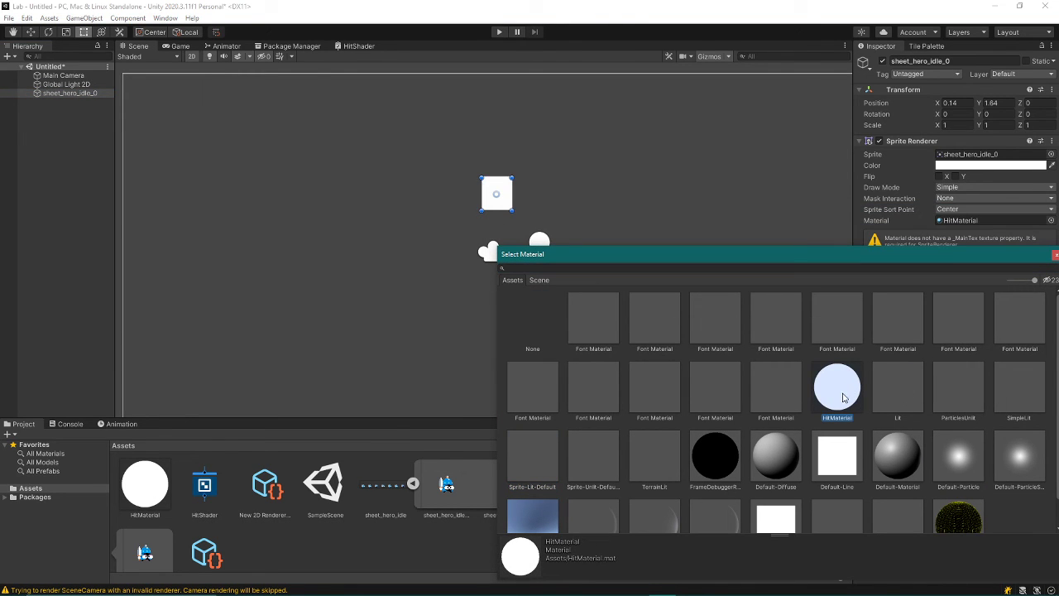
double_click(843, 396)
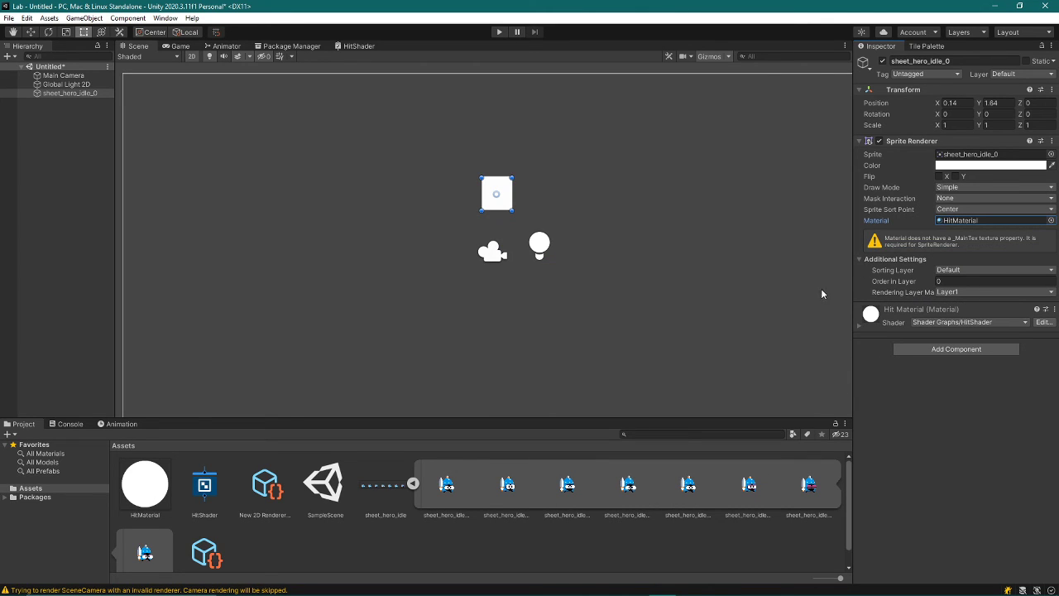
Set the HitShader texture property's Reference to _MainTex and save the graph
left_click(352, 47)
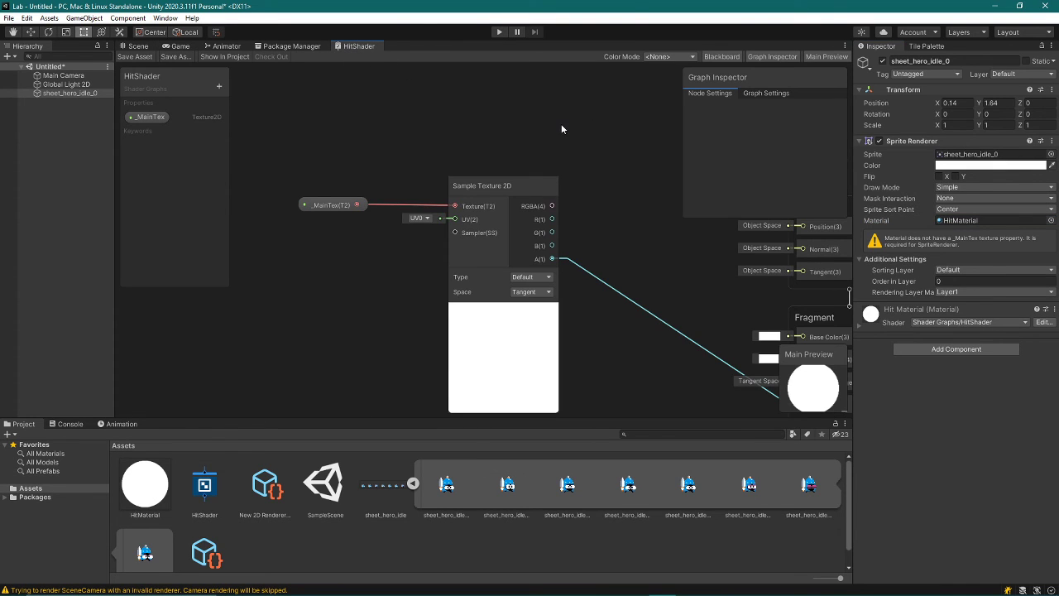
left_click(330, 207)
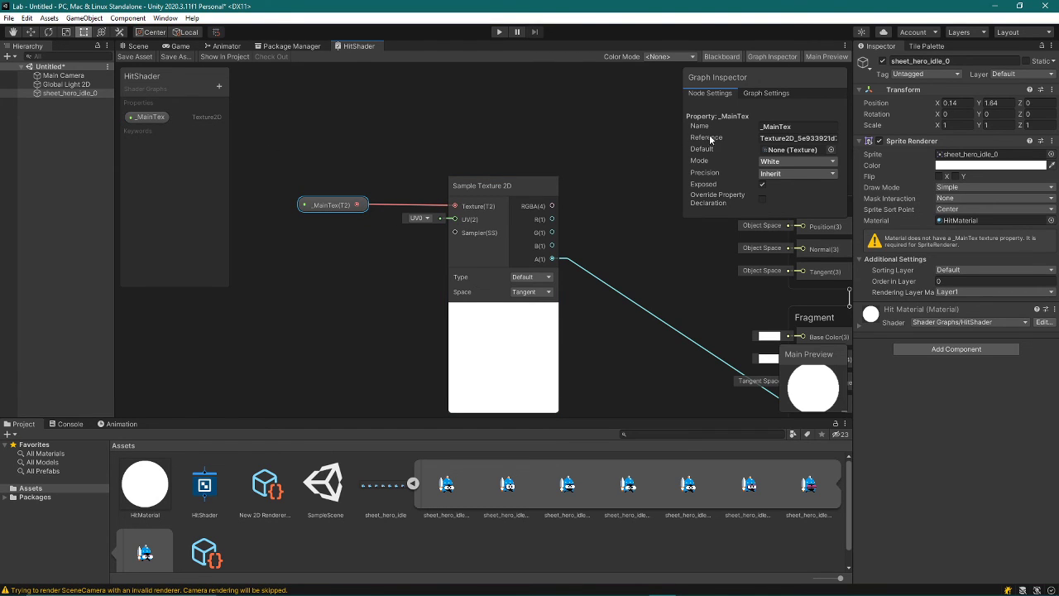
left_click(795, 138)
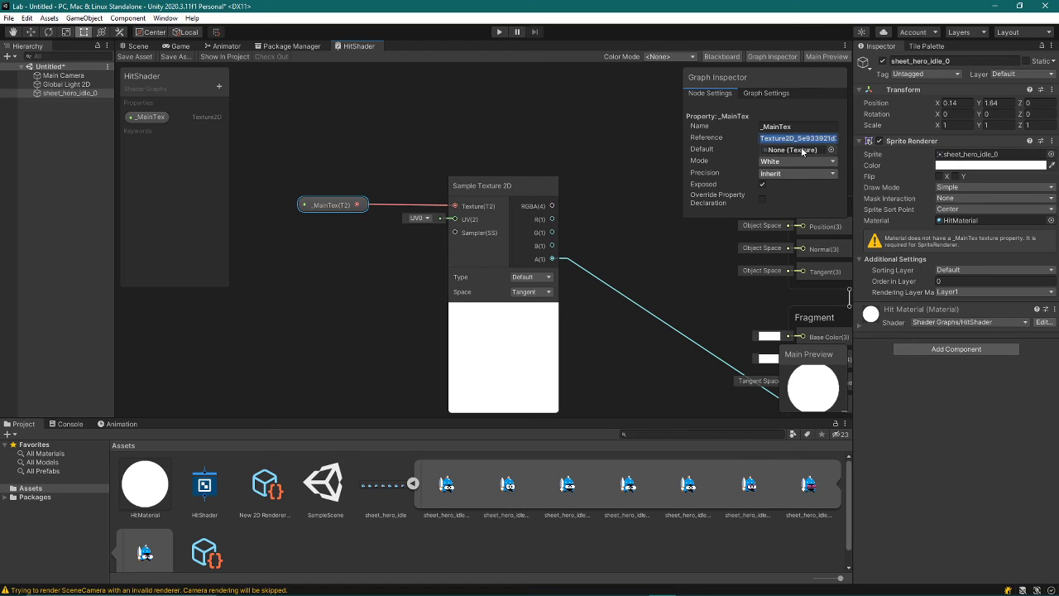
type("_MainTex")
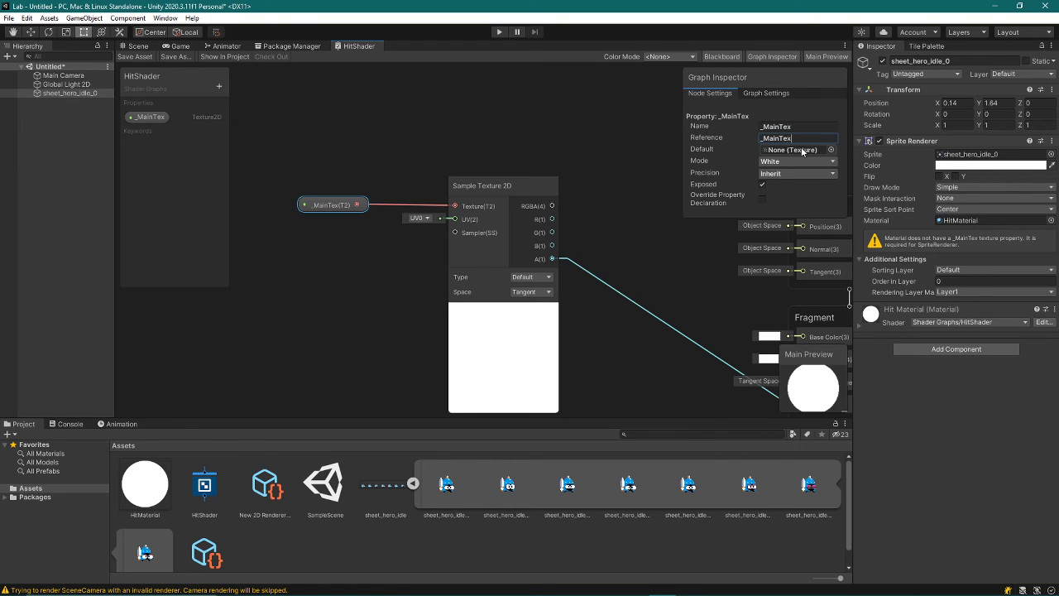
key("Return")
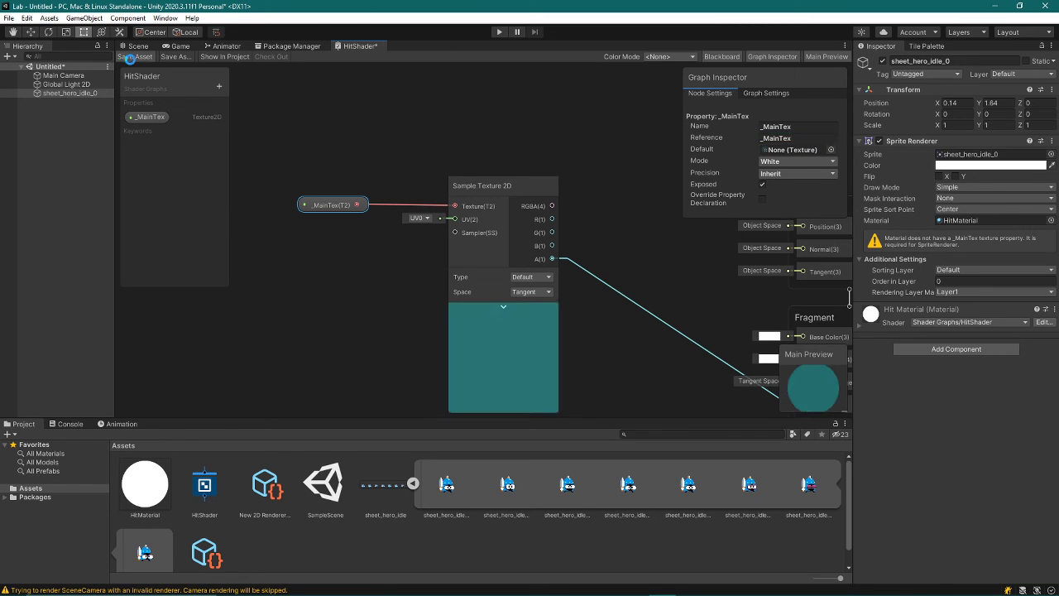
left_click(139, 57)
Return to the Scene view and centre the white hero sprite
left_click(138, 47)
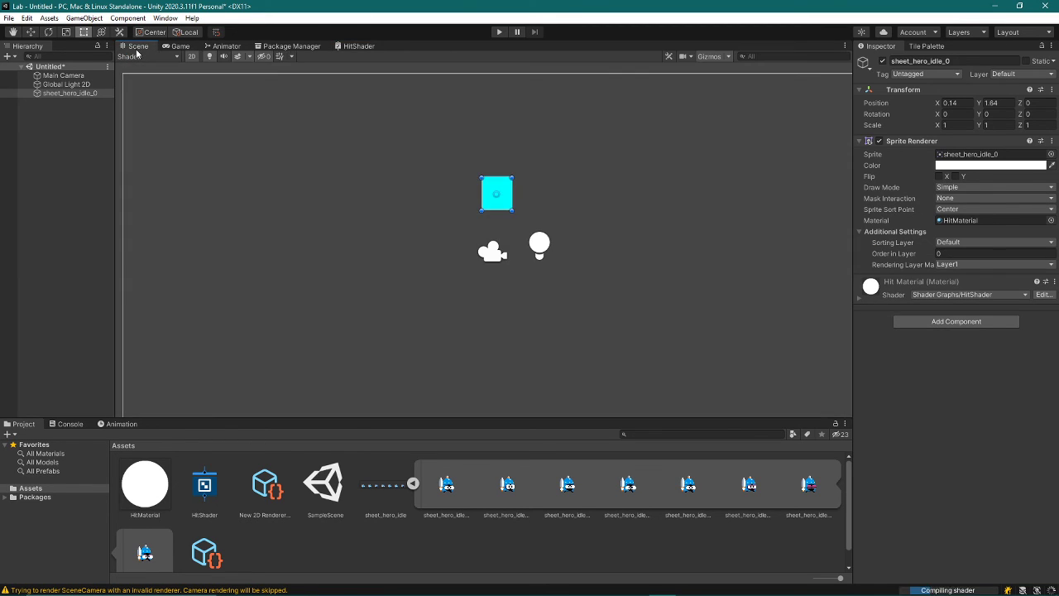
left_click(652, 224)
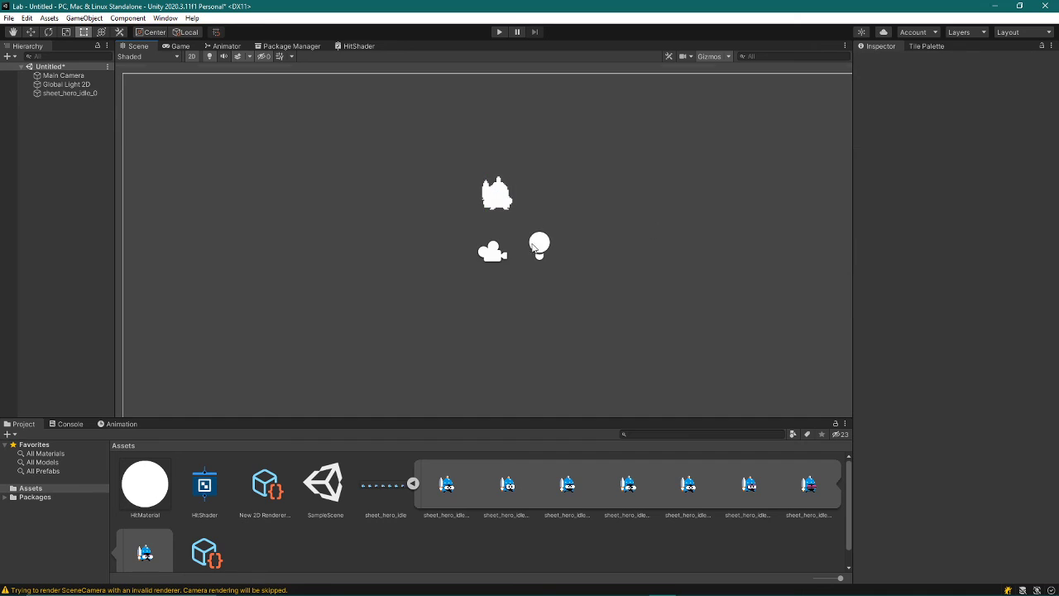
scroll(515, 235, "up", 1)
scroll(510, 228, "up", 2)
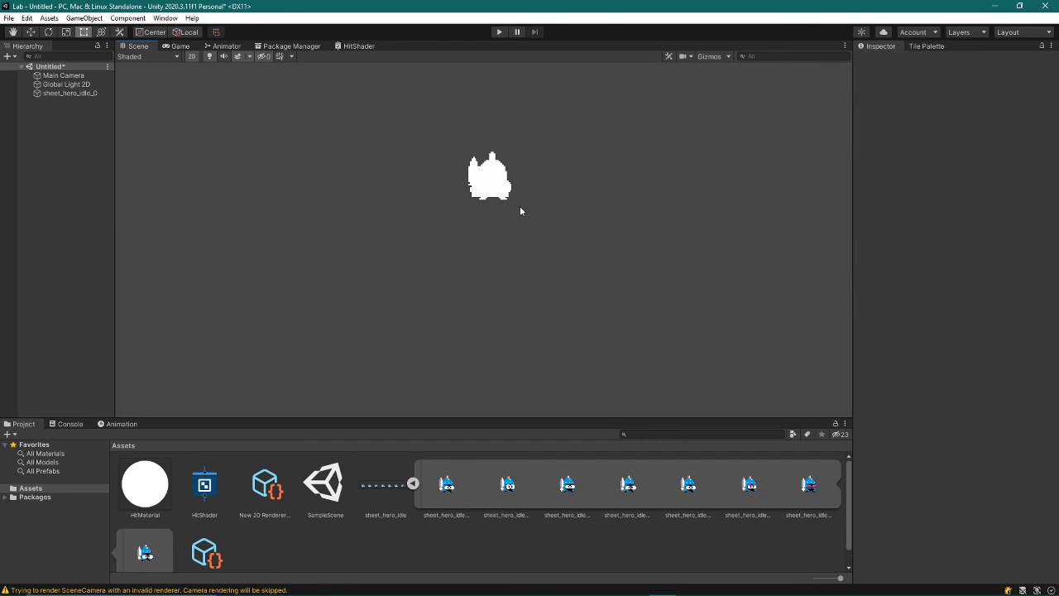
middle_click_drag(520, 206, 542, 254)
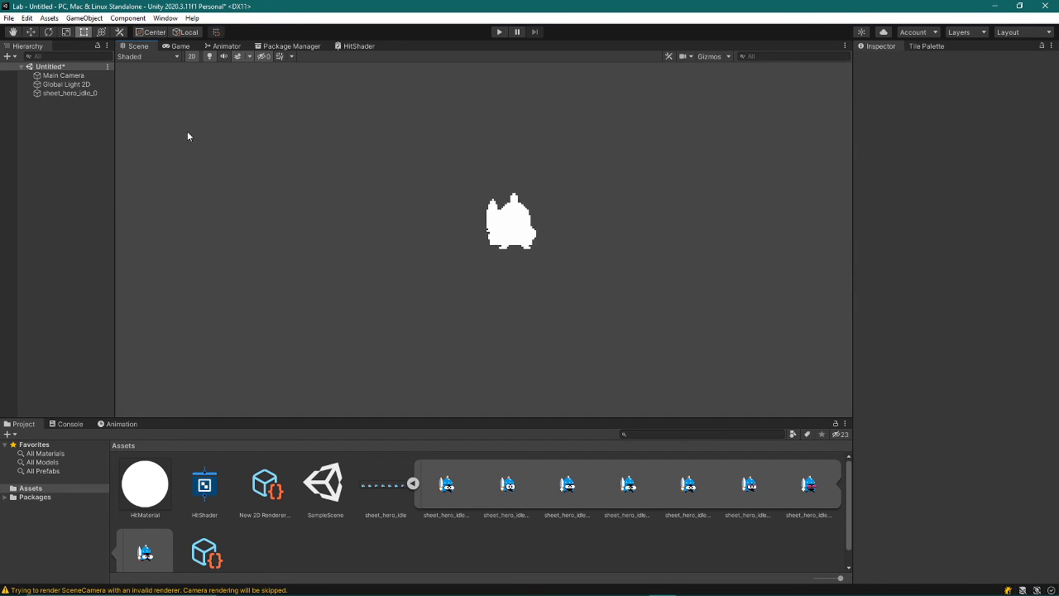
Switch the hero sprite's material to Sprites-Default for comparison
left_click(83, 93)
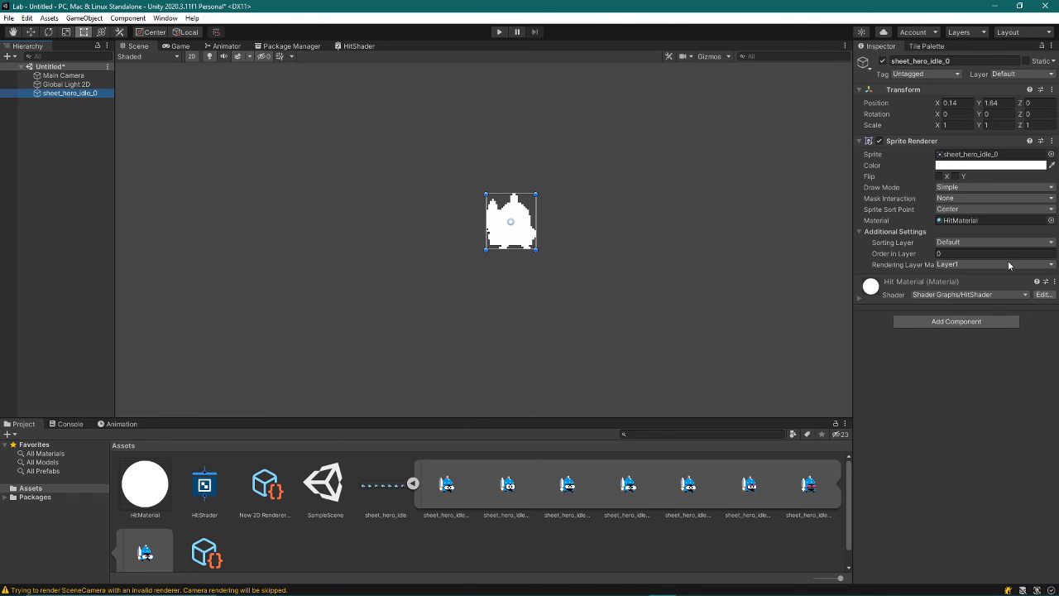
left_click(1051, 154)
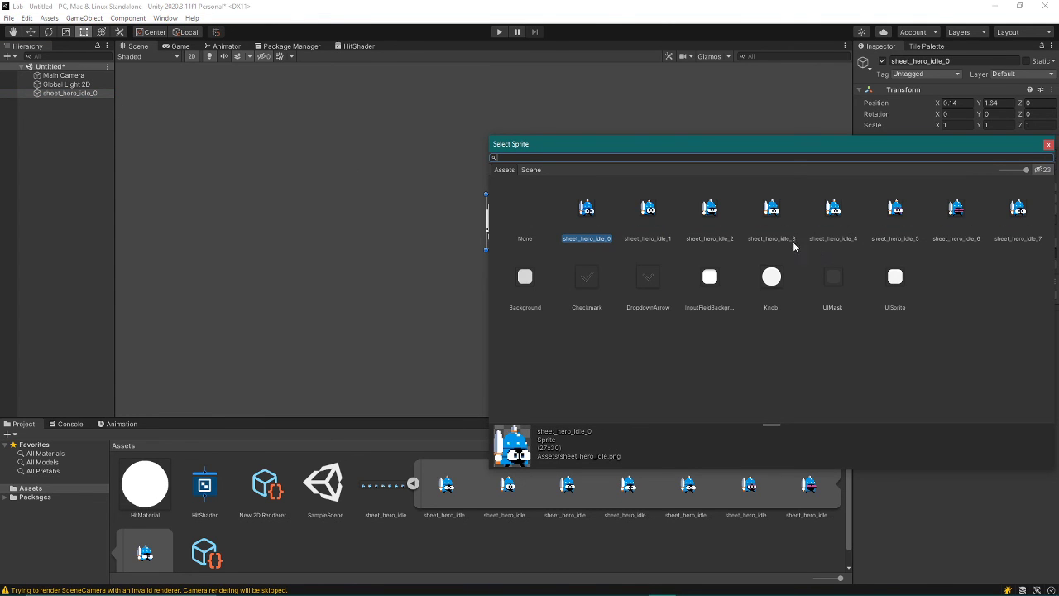
left_click(1049, 144)
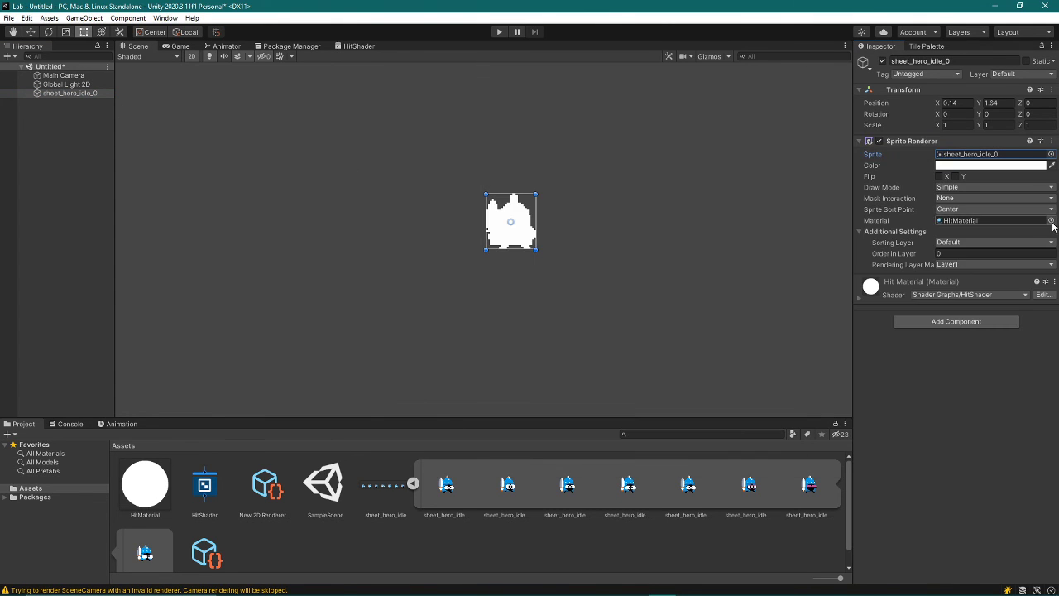
left_click(1051, 220)
double_click(729, 362)
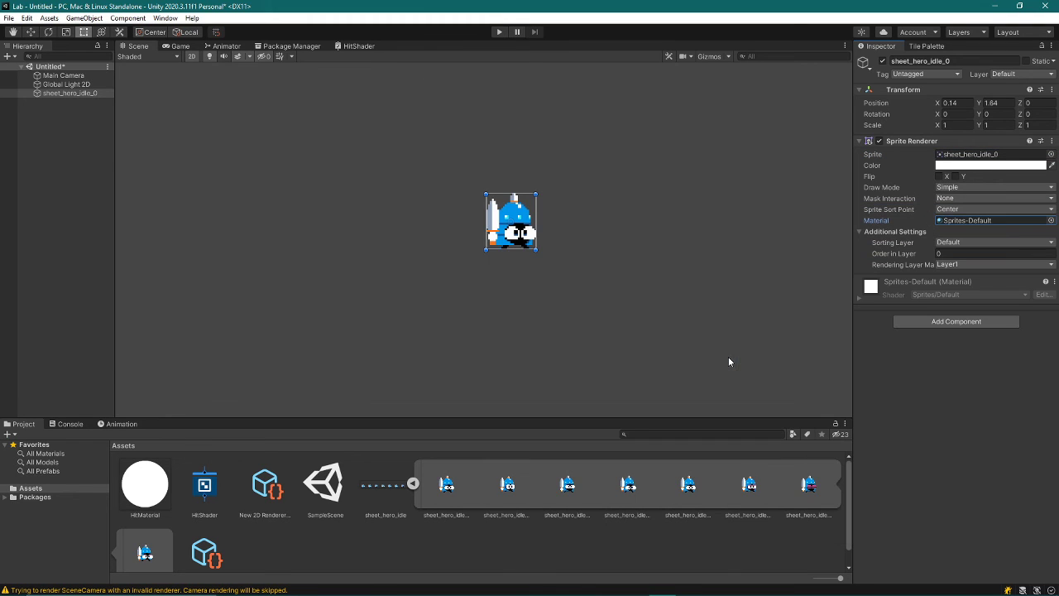
Reassign HitMaterial to the hero sprite, keeping sheet_hero_idle_0 as its sprite
left_click(1051, 154)
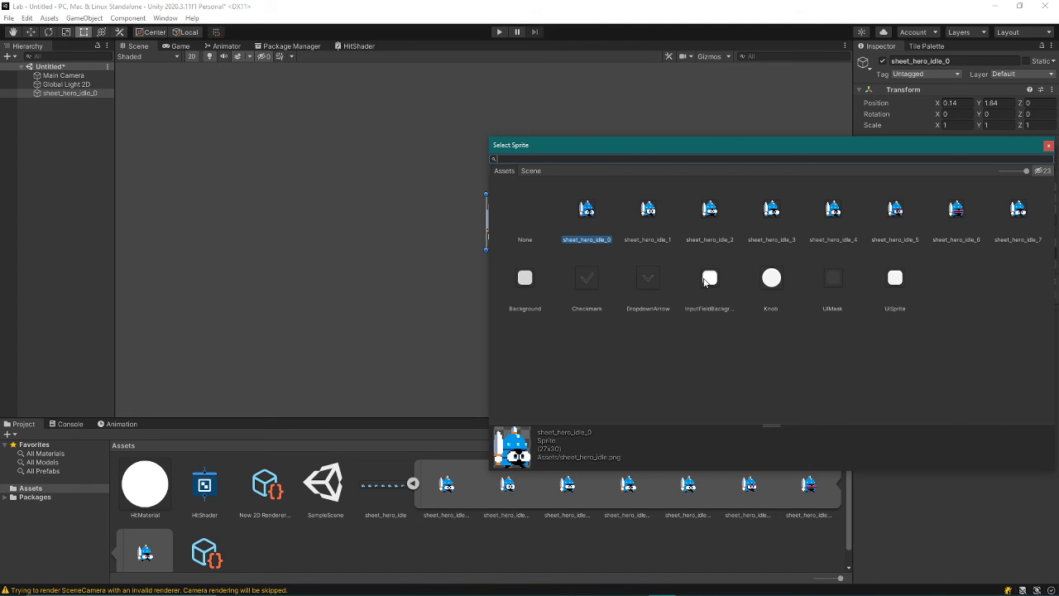
left_click(1049, 146)
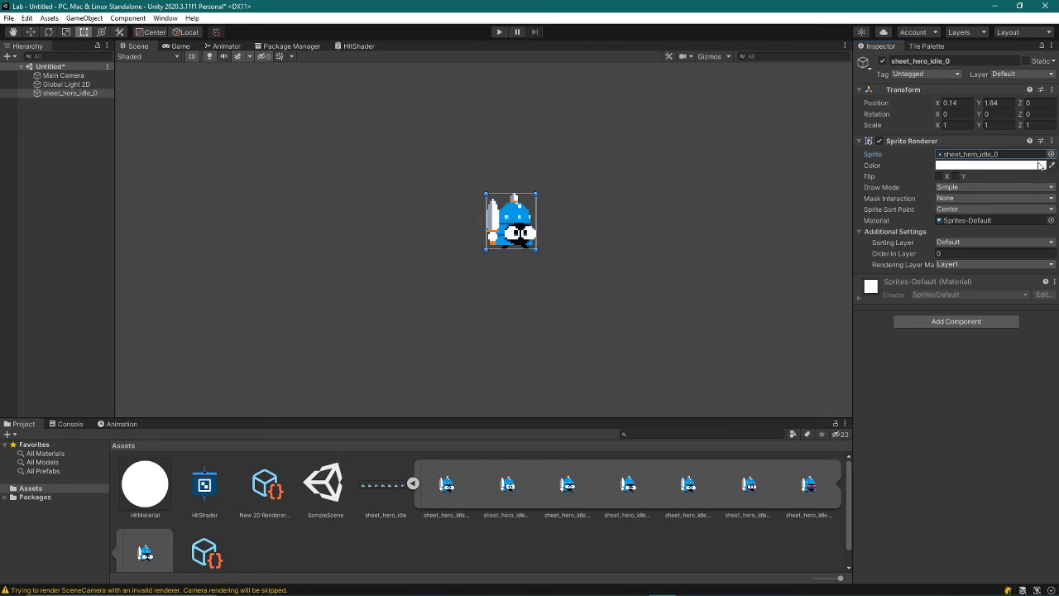
left_click(1051, 221)
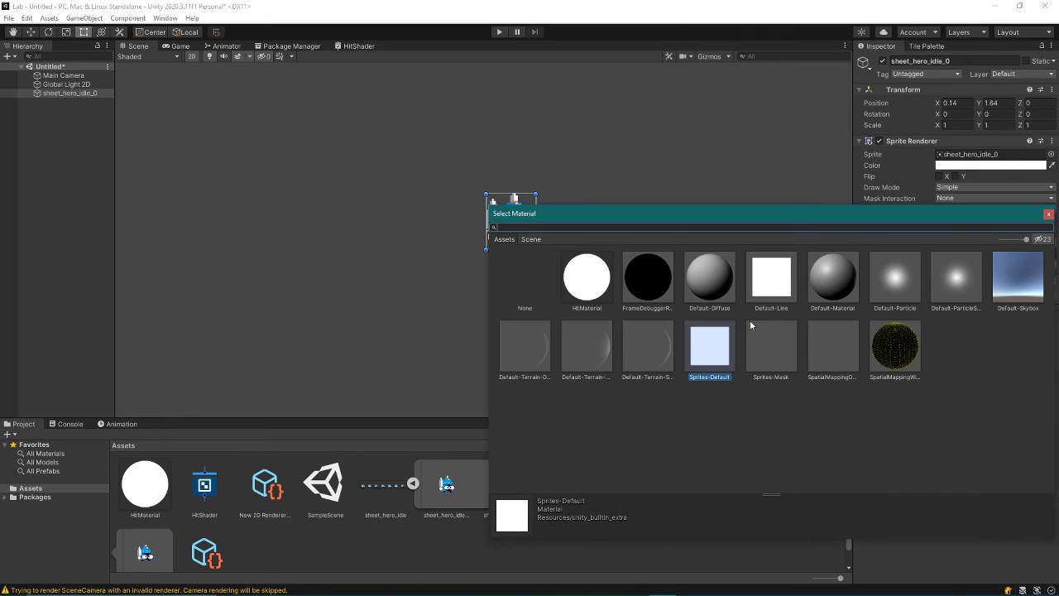
mouse_move(720, 222)
left_mouse_down()
mouse_move(836, 289)
mouse_move(809, 345)
left_mouse_up()
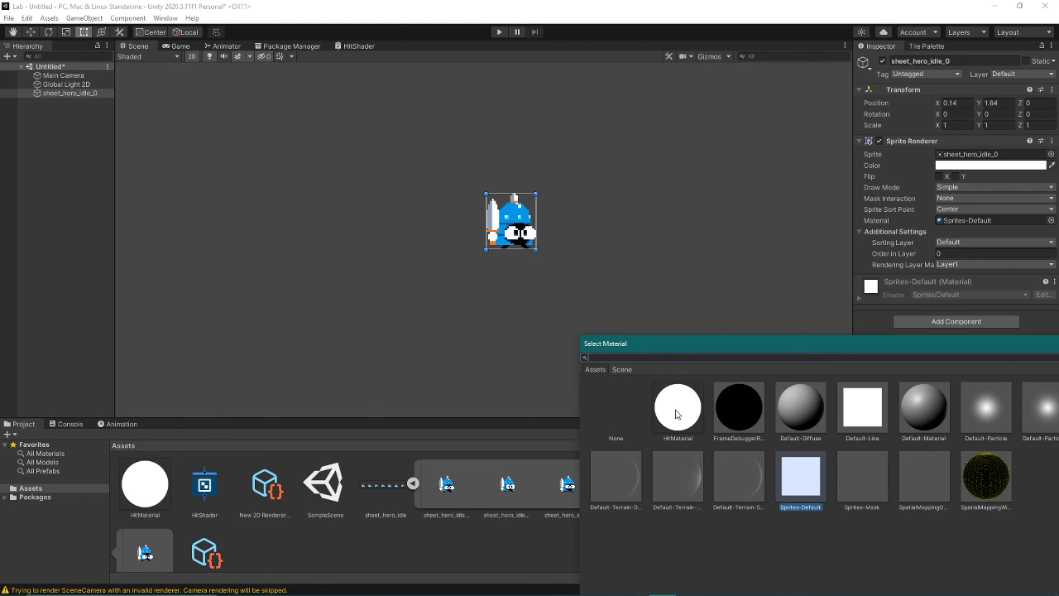
double_click(676, 409)
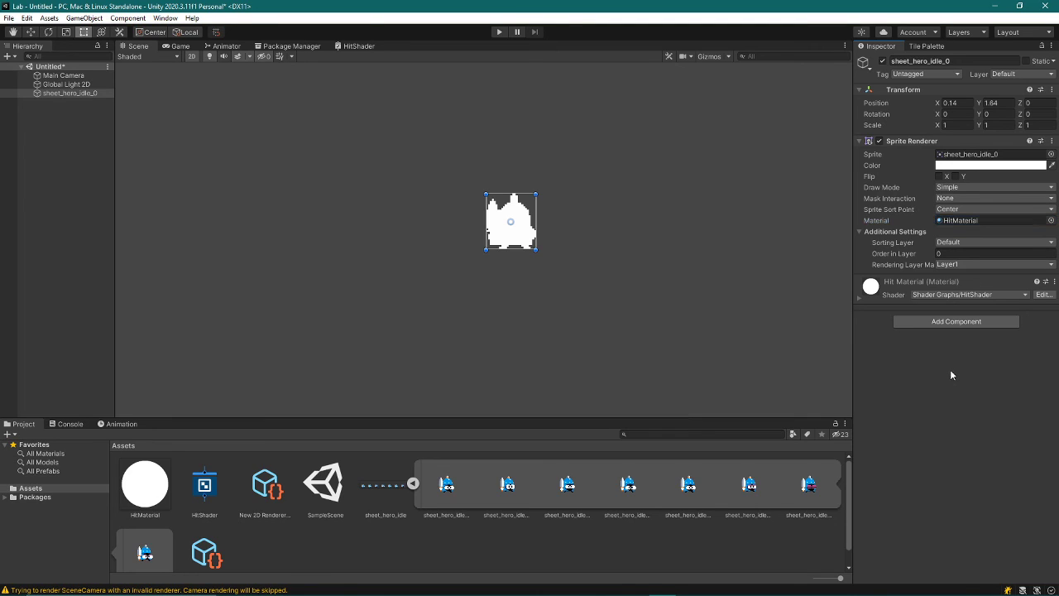